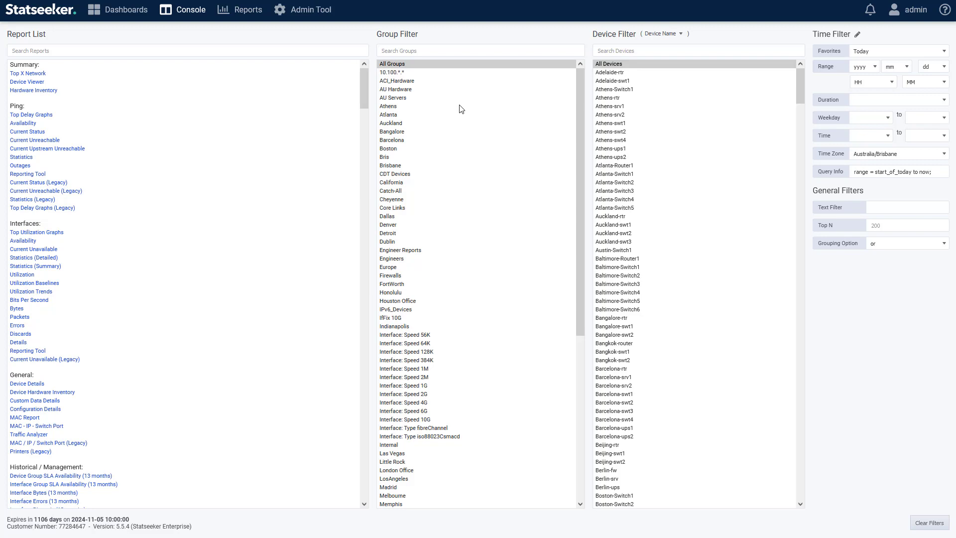
Select the range of groups from AU Servers to IPv6_Devices in the console's group filter
{"action": "left_click_drag", "start_coordinate": [458, 97], "coordinate": [447, 307]}
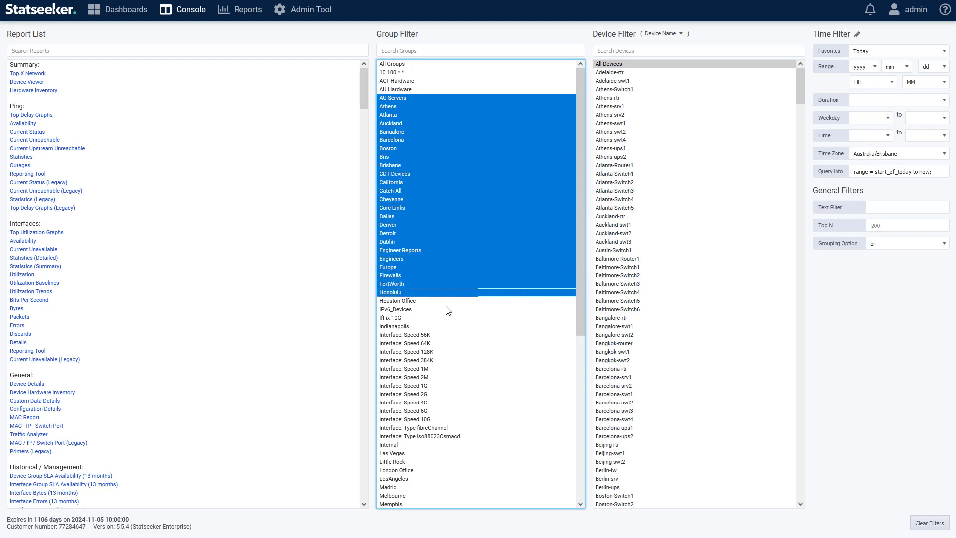
{"action": "left_click_drag", "start_coordinate": [447, 307], "coordinate": [448, 312]}
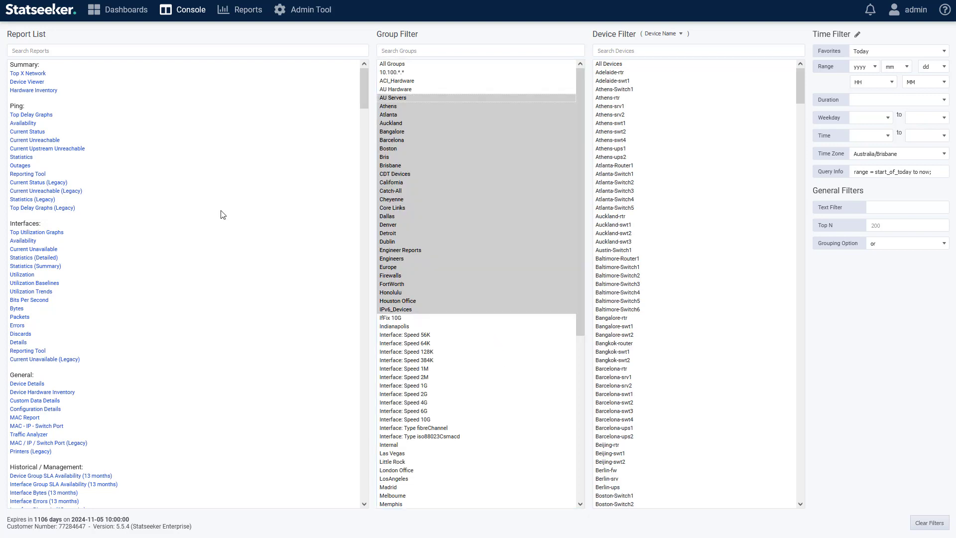
Start a new auto grouping rule named Switches that populates a group called Switches
{"action": "left_click", "coordinate": [302, 15]}
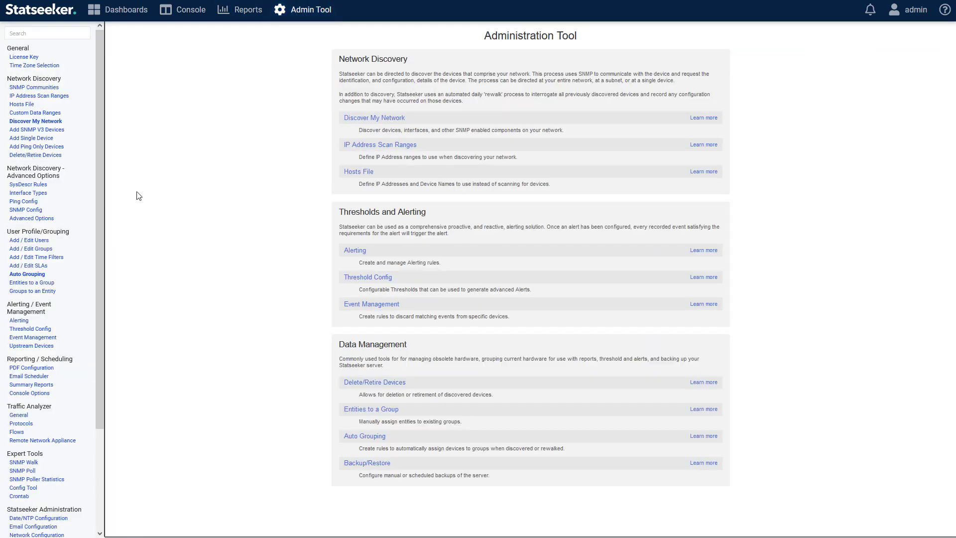
{"action": "left_click", "coordinate": [33, 275]}
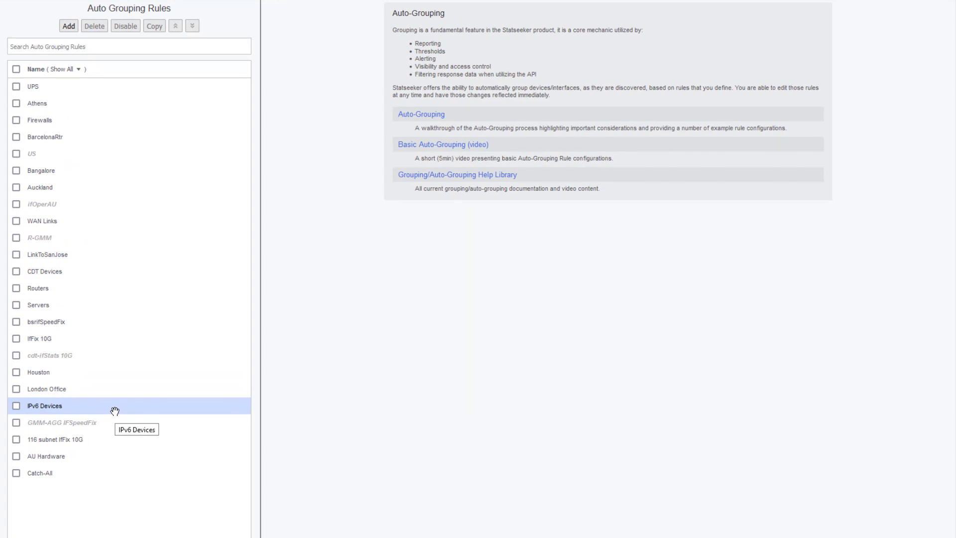
{"action": "left_click", "coordinate": [69, 26]}
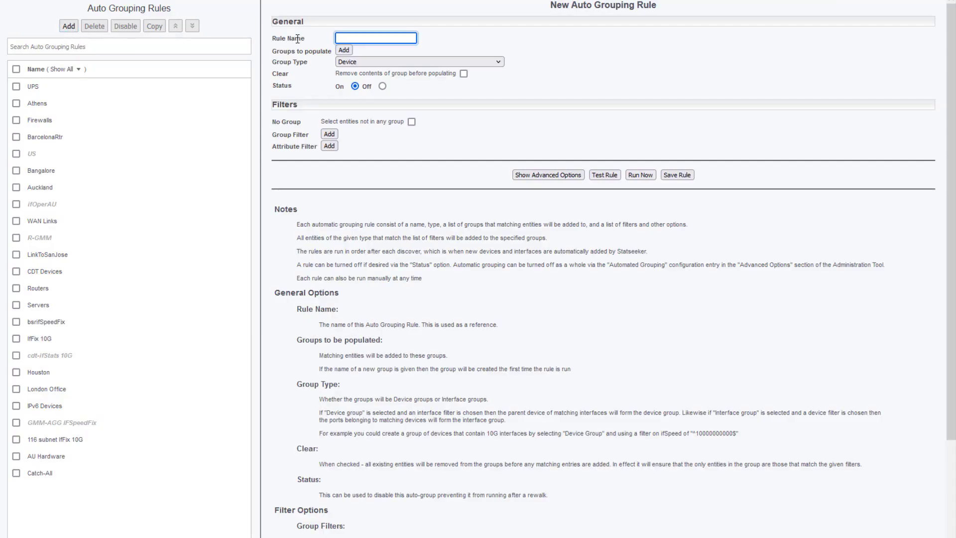
{"action": "type", "text": "Switches"}
{"action": "left_click", "coordinate": [344, 50]}
{"action": "left_click", "coordinate": [363, 52]}
{"action": "type", "text": "Switches"}
{"action": "left_click", "coordinate": [586, 51]}
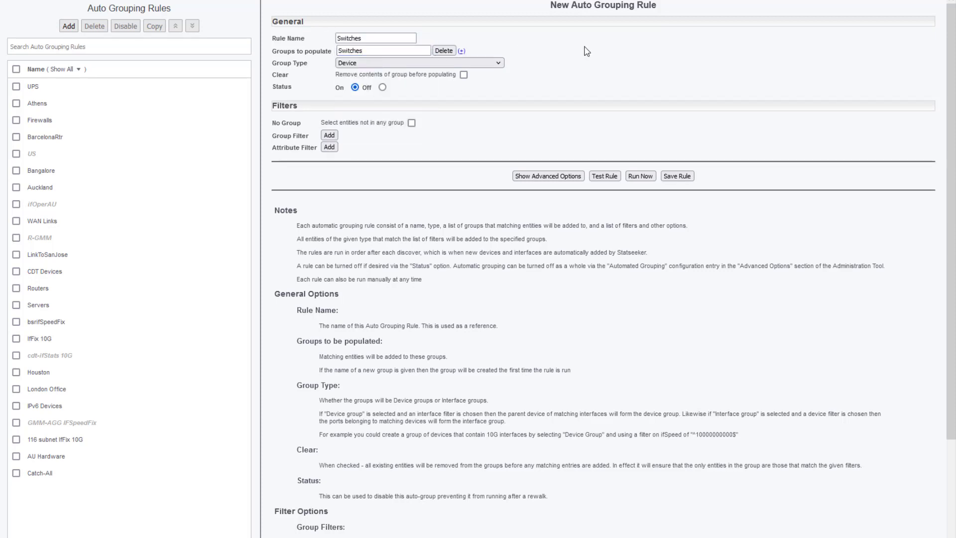
Keep the group type as Device, filter the name attribute by -swt|switch|Switch, and test which entities the rule matches
{"action": "left_click", "coordinate": [406, 63]}
{"action": "scroll", "coordinate": [406, 125], "scroll_direction": "down", "scroll_amount": 1}
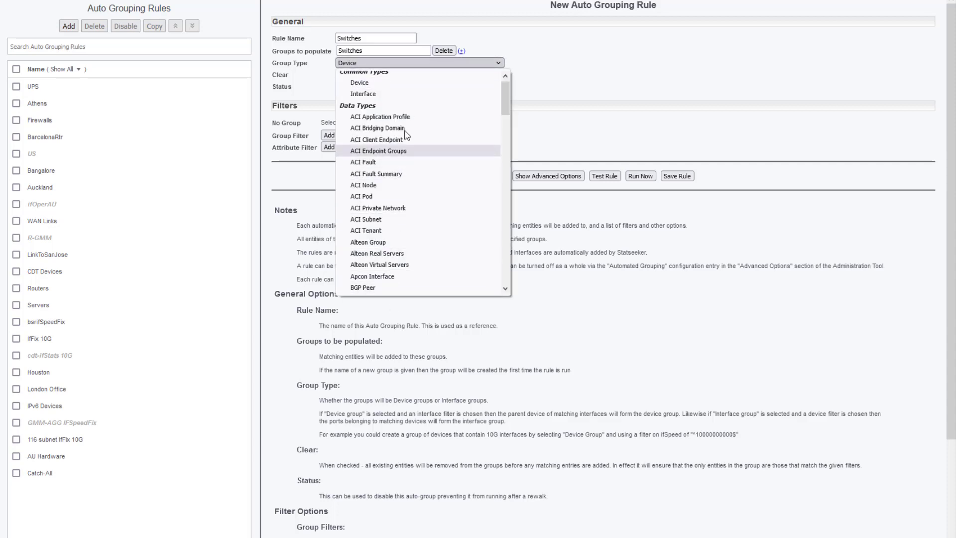
{"action": "left_click", "coordinate": [419, 84]}
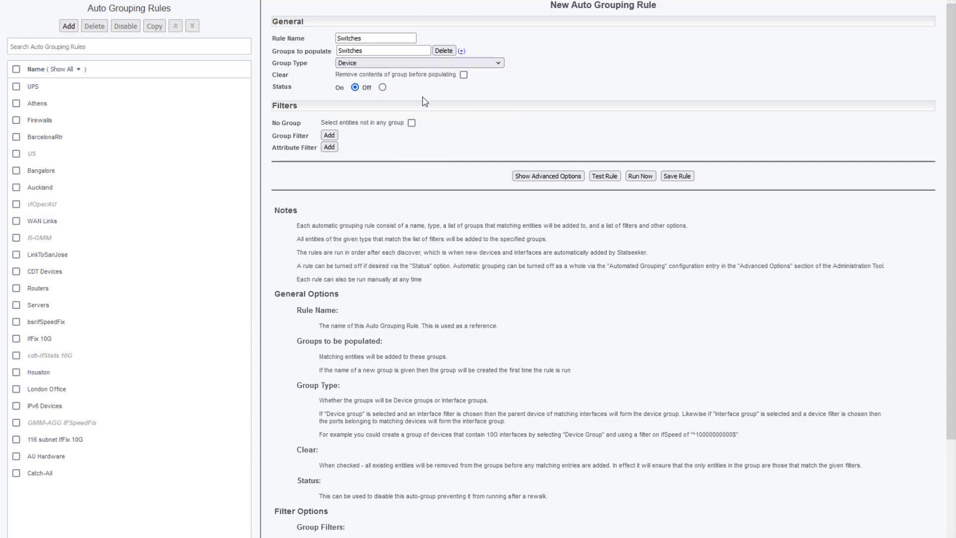
{"action": "left_click", "coordinate": [329, 147]}
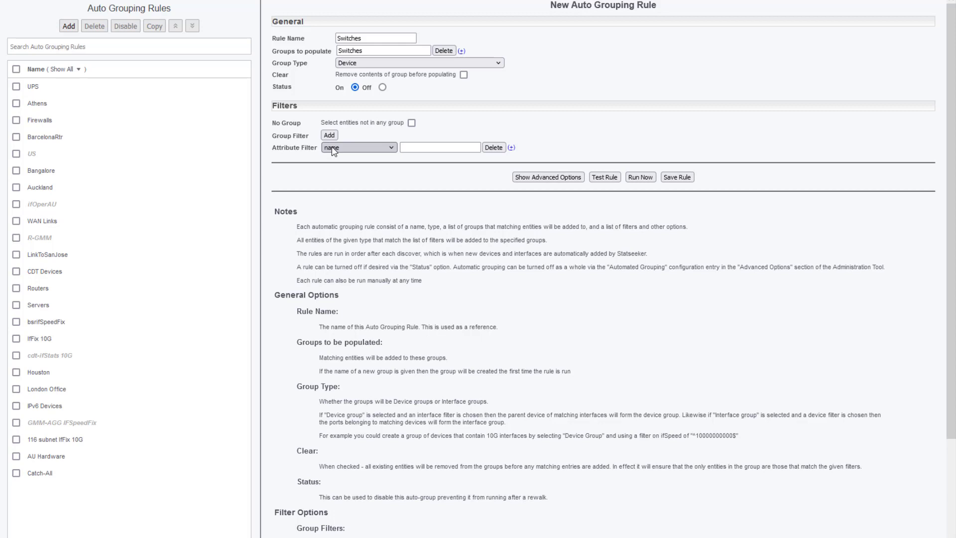
{"action": "left_click", "coordinate": [333, 148]}
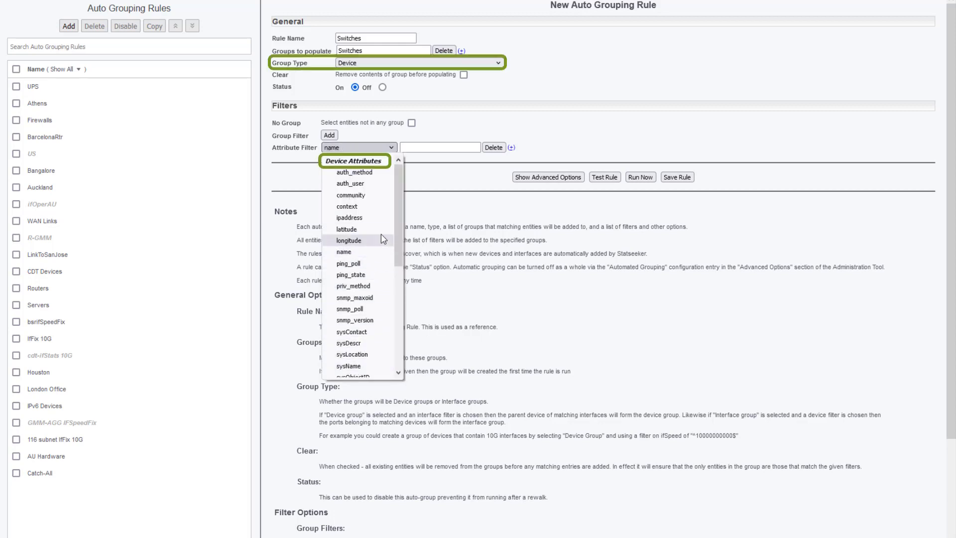
{"action": "left_click", "coordinate": [353, 251]}
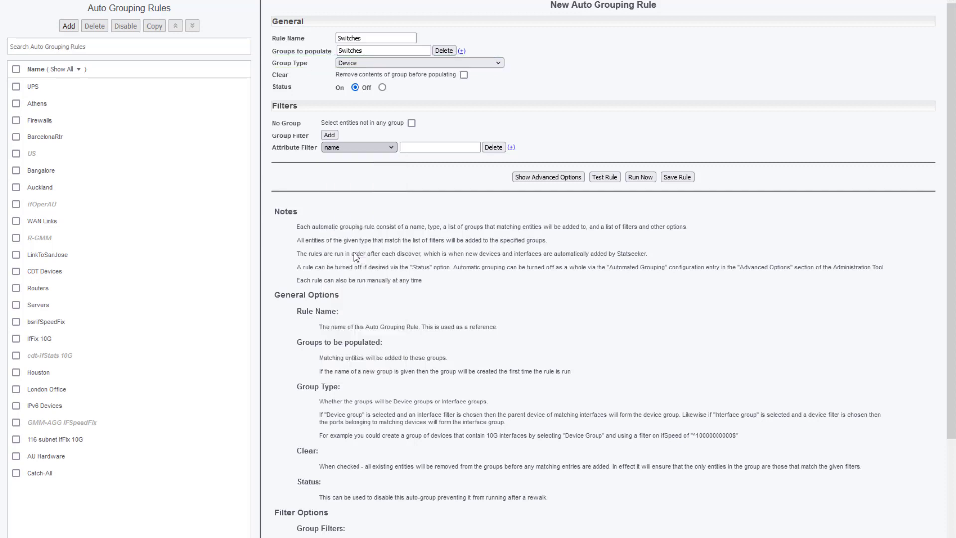
{"action": "left_click", "coordinate": [438, 147]}
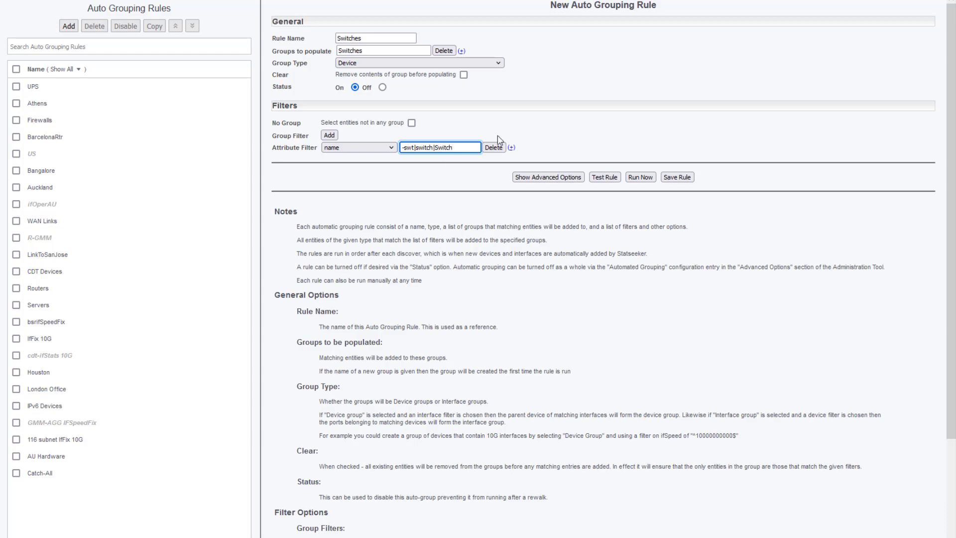
{"action": "left_click", "coordinate": [611, 177]}
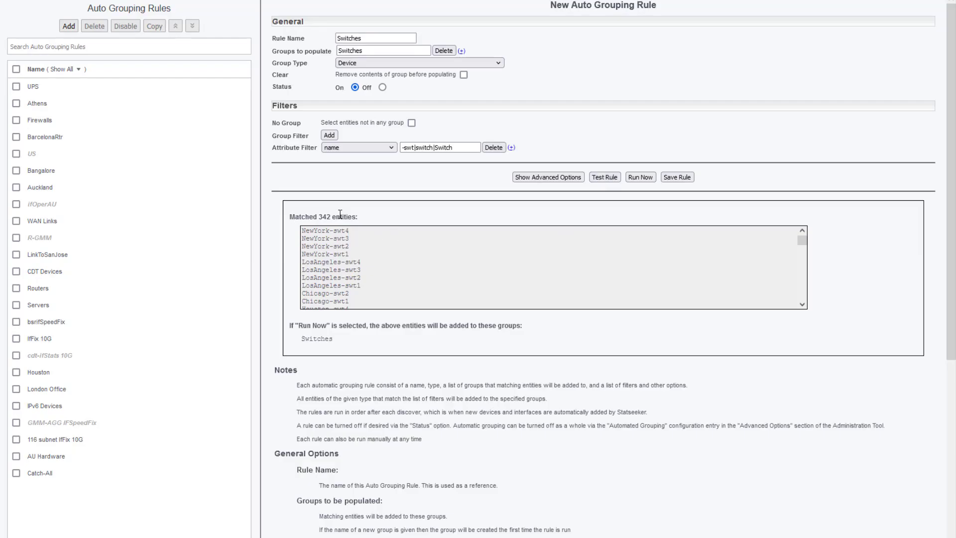
{"action": "left_click_drag", "start_coordinate": [802, 241], "coordinate": [645, 219]}
Run the Switches auto grouping rule and save it
{"action": "left_click", "coordinate": [641, 178]}
{"action": "left_click", "coordinate": [594, 293]}
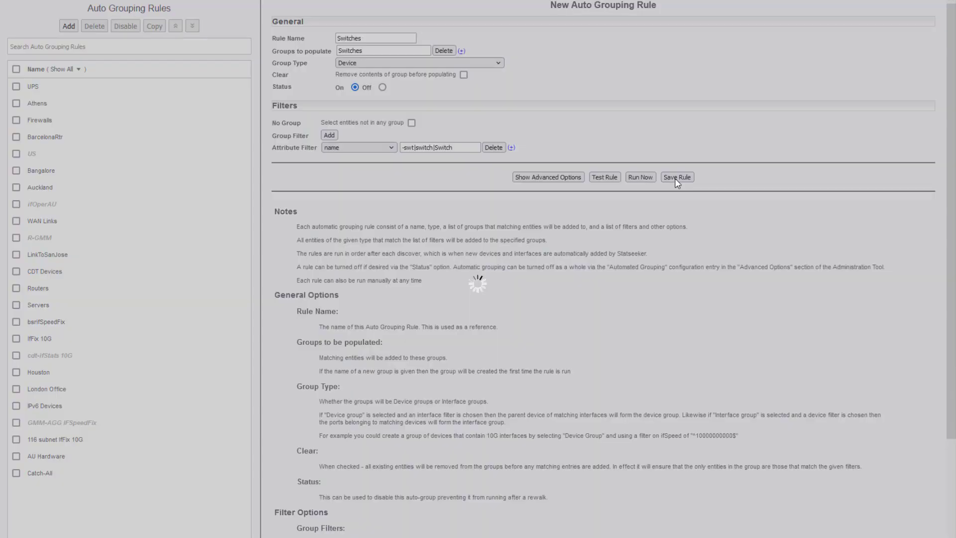
{"action": "left_click", "coordinate": [676, 178]}
{"action": "left_click", "coordinate": [585, 295]}
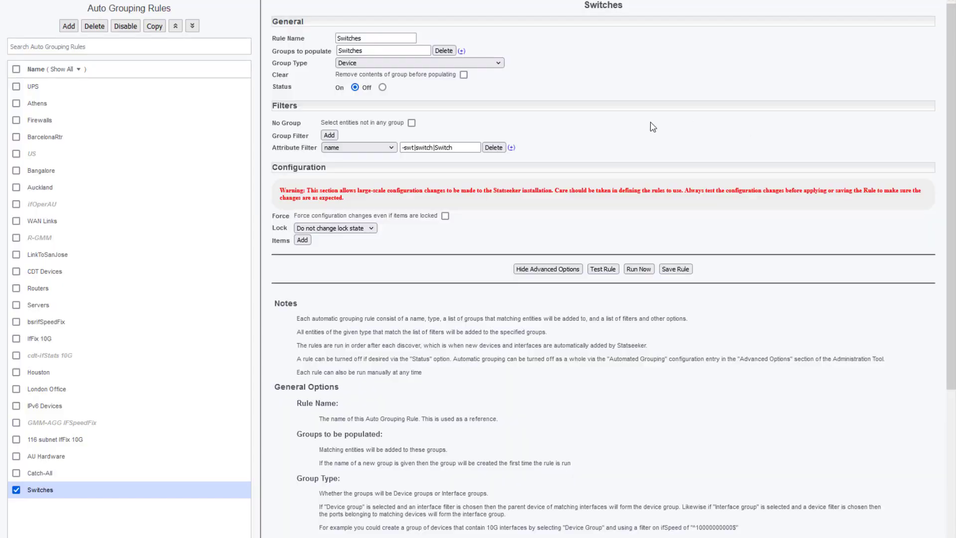
Start another auto grouping rule named Chicago that populates a group called Chicago
{"action": "left_click", "coordinate": [69, 27]}
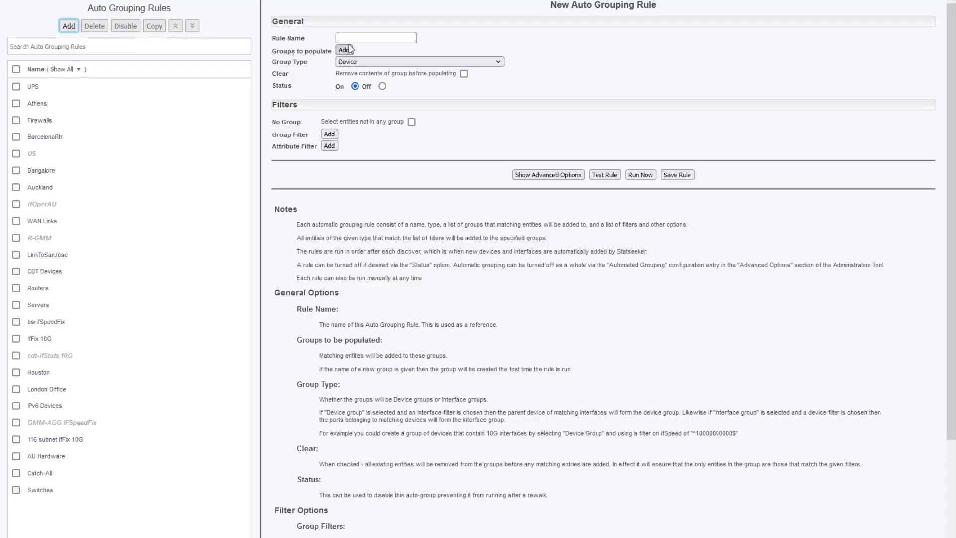
{"action": "left_click", "coordinate": [359, 38]}
{"action": "type", "text": "Chicago"}
{"action": "left_click_drag", "start_coordinate": [366, 37], "coordinate": [296, 39]}
{"action": "key", "text": "ctrl+c"}
{"action": "left_click", "coordinate": [343, 51]}
{"action": "left_click", "coordinate": [366, 50]}
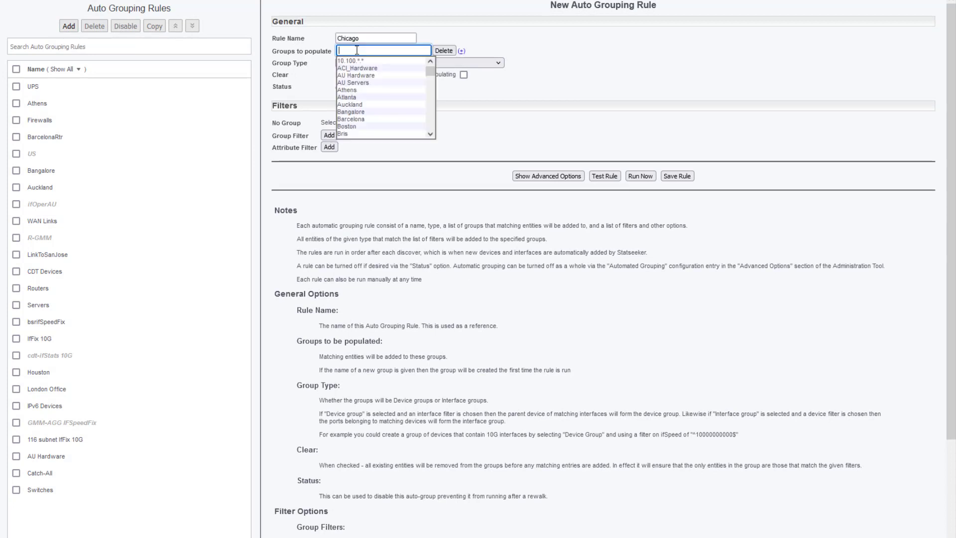
{"action": "key", "text": "ctrl+v"}
{"action": "left_click", "coordinate": [561, 52]}
Add an attribute filter matching sysLocation to Chicago and test the rule's matches
{"action": "left_click", "coordinate": [329, 147]}
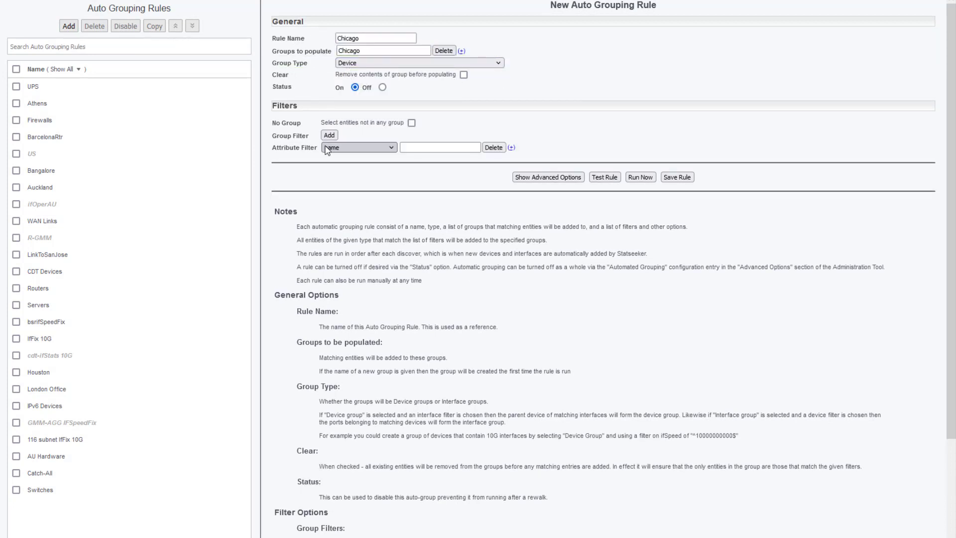
{"action": "left_click", "coordinate": [355, 148]}
{"action": "left_click", "coordinate": [352, 354]}
{"action": "left_click", "coordinate": [437, 146]}
{"action": "type", "text": "Chicago"}
{"action": "left_click", "coordinate": [605, 177]}
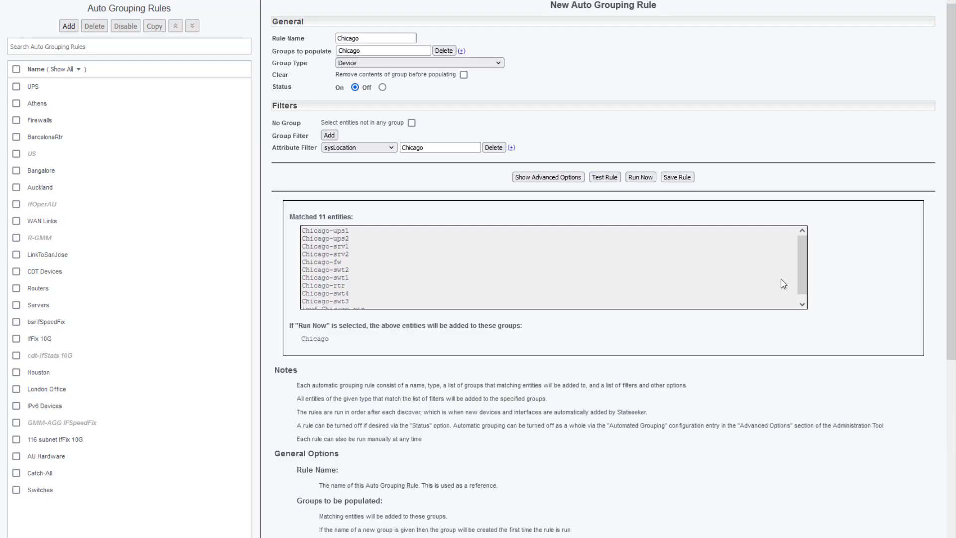
Run the Chicago auto grouping rule and save it
{"action": "left_click", "coordinate": [642, 178]}
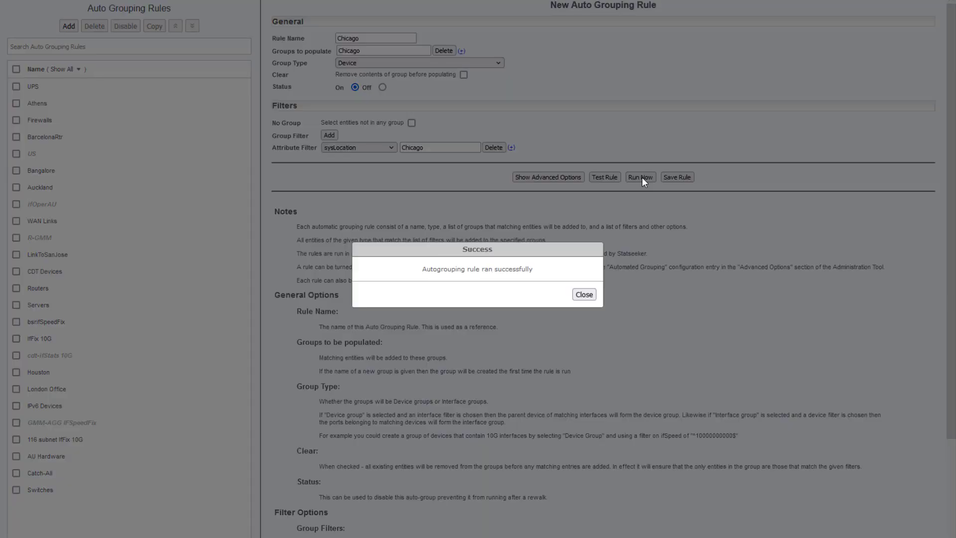
{"action": "left_click", "coordinate": [580, 295]}
{"action": "left_click", "coordinate": [677, 178]}
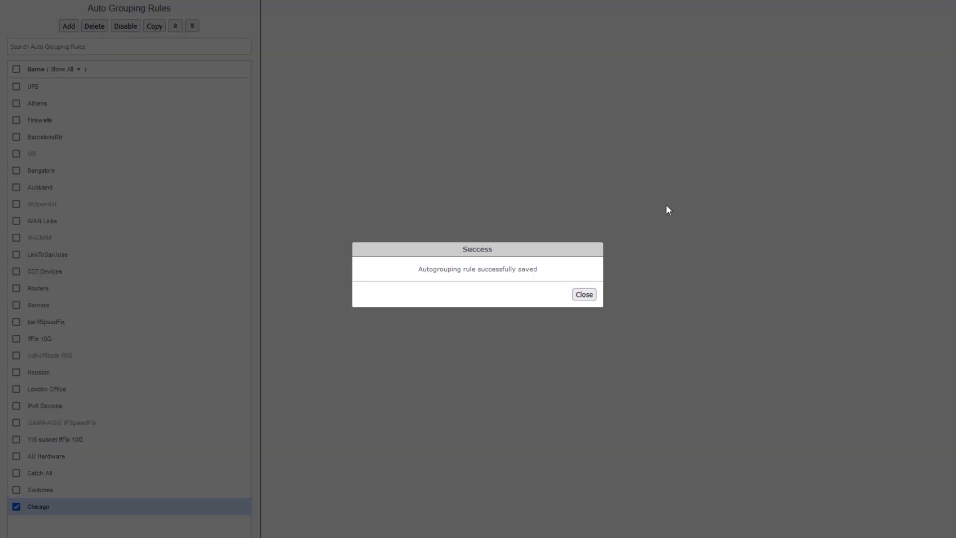
{"action": "left_click", "coordinate": [585, 295]}
Start a third auto grouping rule named Chicago Switches that populates a group called Chicago Switches
{"action": "left_click", "coordinate": [69, 27]}
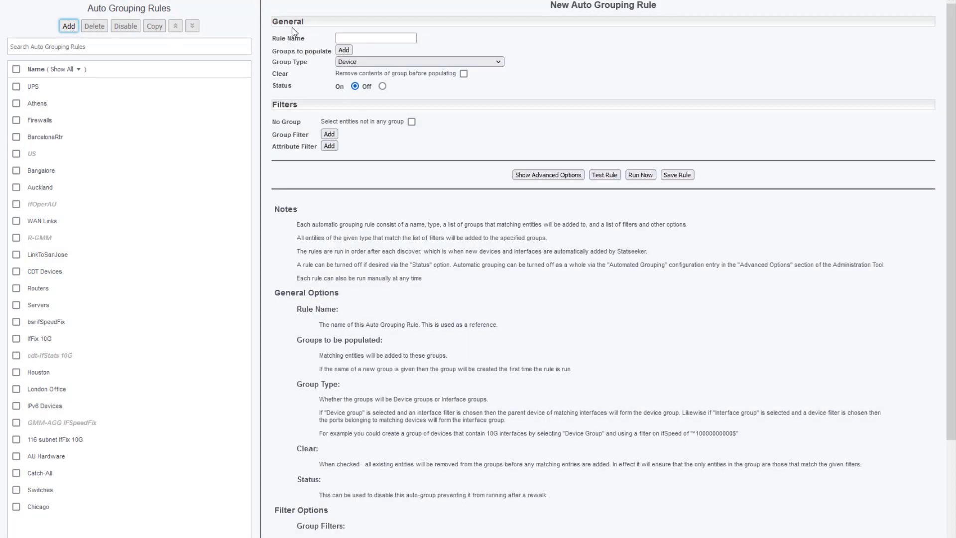
{"action": "left_click", "coordinate": [372, 39]}
{"action": "type", "text": "Chicago Switches"}
{"action": "key", "text": "ctrl+a"}
{"action": "key", "text": "ctrl+c"}
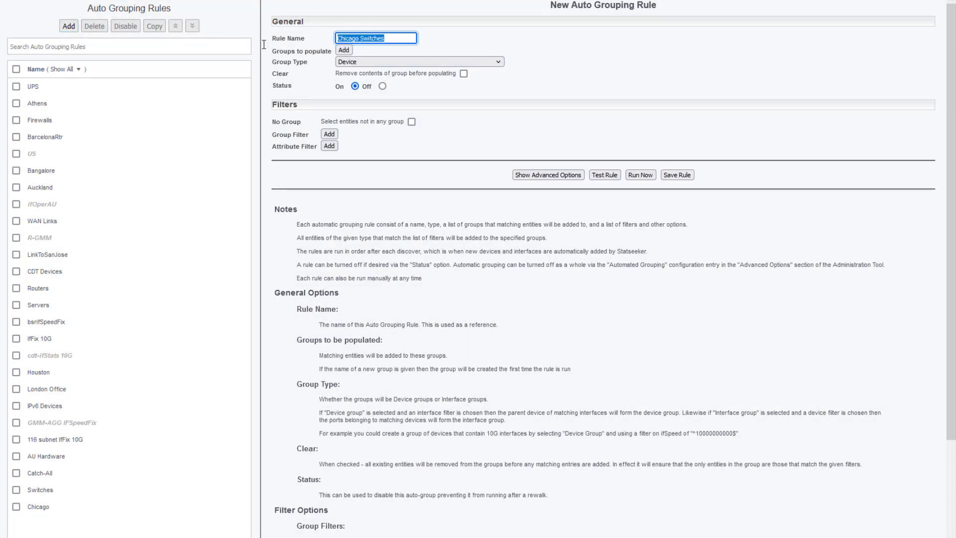
{"action": "left_click", "coordinate": [344, 50]}
{"action": "key", "text": "ctrl+v"}
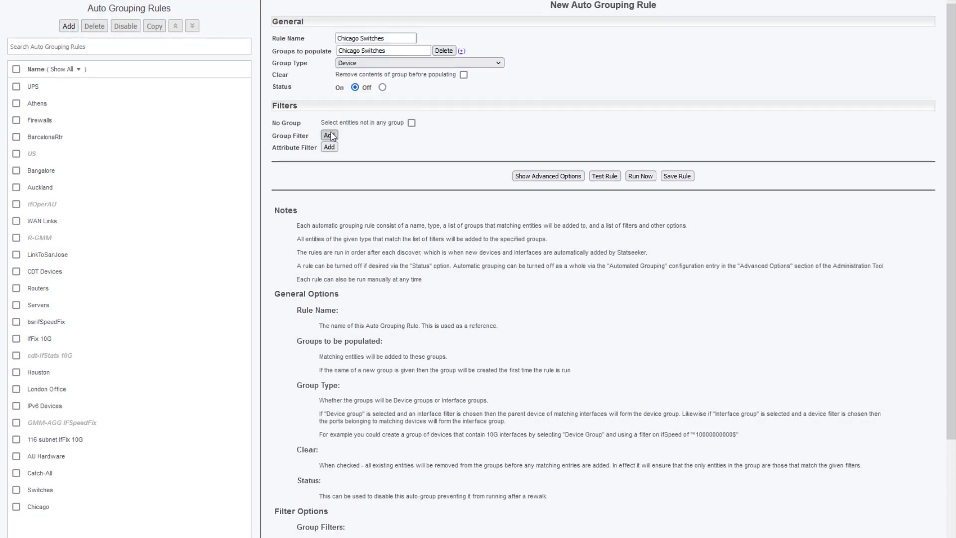
Add a group filter limiting the Chicago Switches rule to members of the Chicago group
{"action": "left_click", "coordinate": [329, 135]}
{"action": "left_click", "coordinate": [413, 136]}
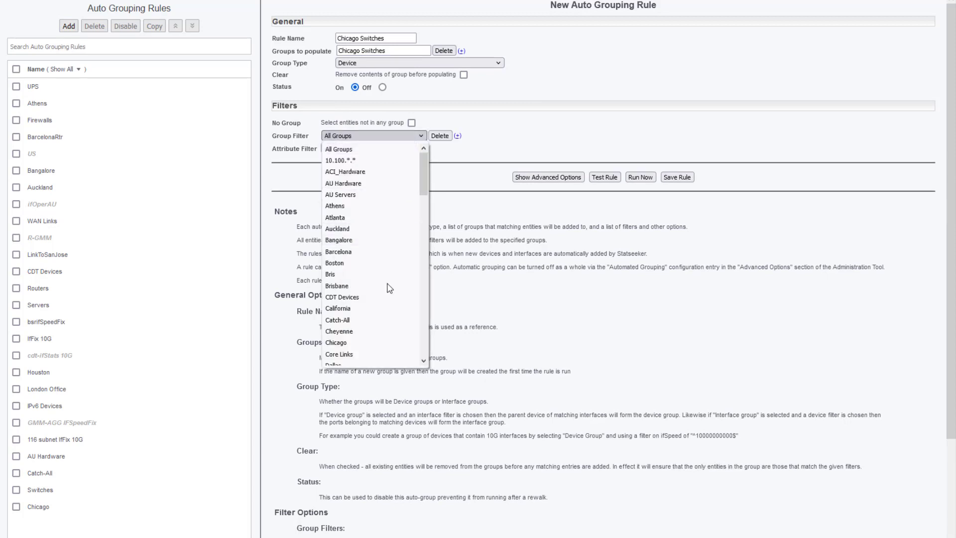
{"action": "left_click", "coordinate": [348, 342]}
Add an attribute filter matching the name to -swt|-switch|-Switch and test the Chicago Switches rule
{"action": "left_click", "coordinate": [330, 148]}
{"action": "left_click", "coordinate": [427, 148]}
{"action": "type", "text": "-s"}
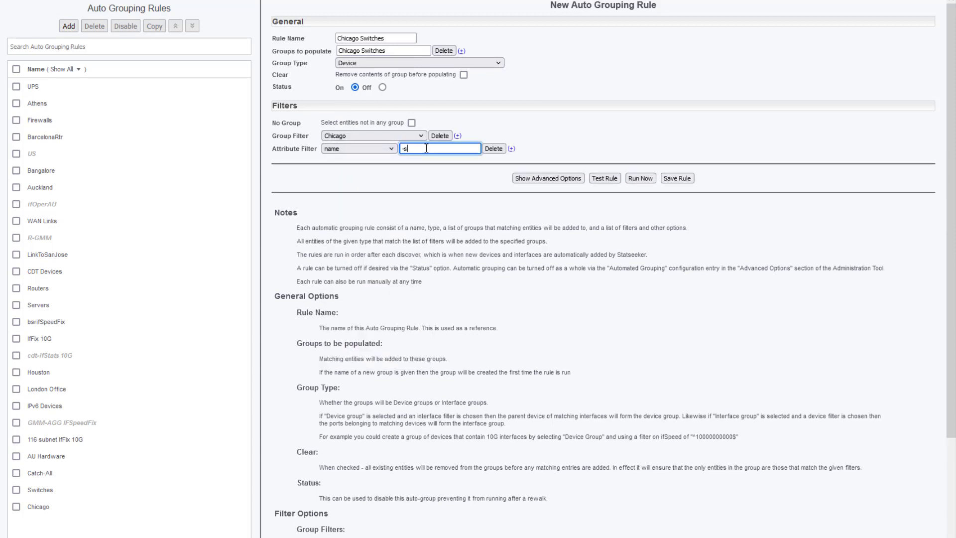
{"action": "type", "text": "witch|-Switch"}
{"action": "left_click", "coordinate": [605, 178]}
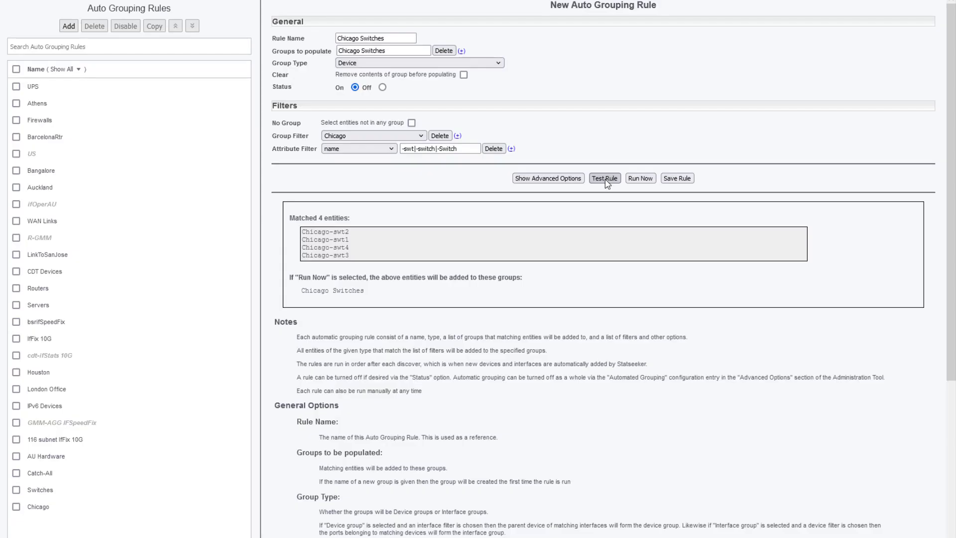
Run the Chicago Switches auto grouping rule and save it
{"action": "left_click", "coordinate": [649, 180]}
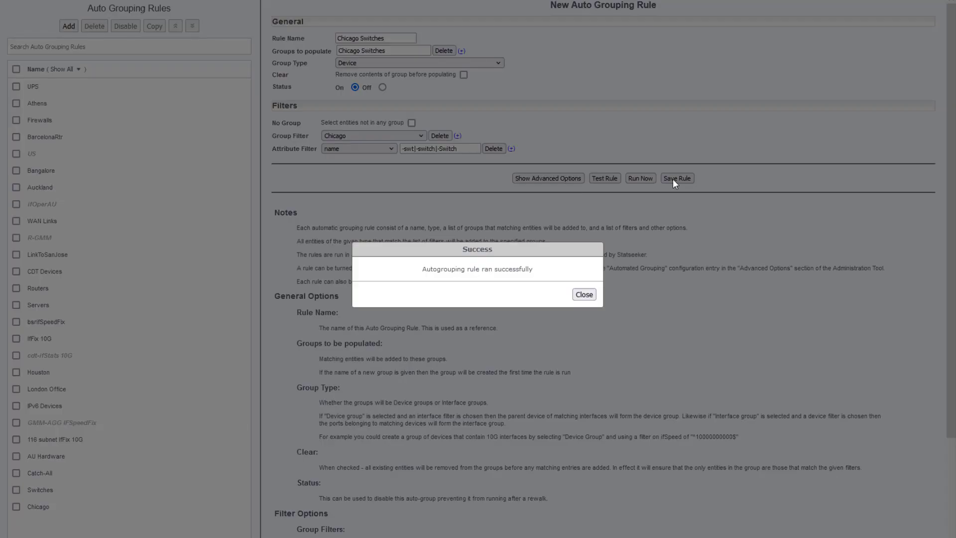
{"action": "left_click", "coordinate": [584, 295]}
{"action": "left_click", "coordinate": [676, 179]}
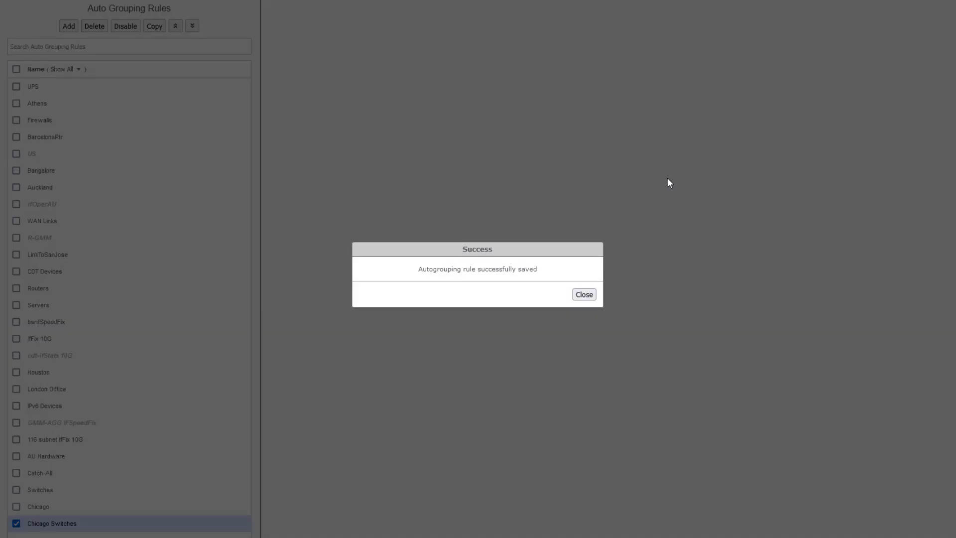
{"action": "left_click", "coordinate": [584, 294]}
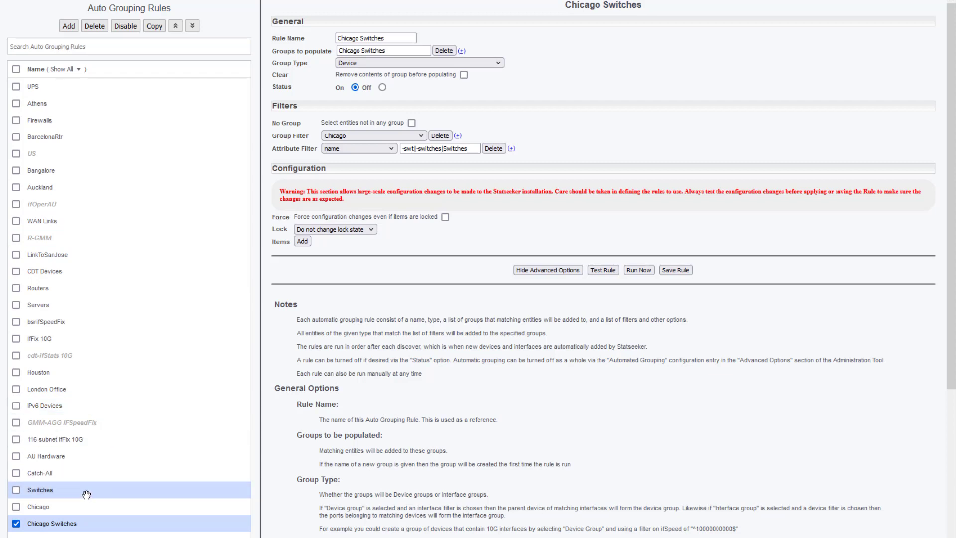
Reorder the Chicago rule to just below WAN Links and on to the very top of the auto grouping rules
{"action": "left_click_drag", "start_coordinate": [75, 507], "coordinate": [81, 246]}
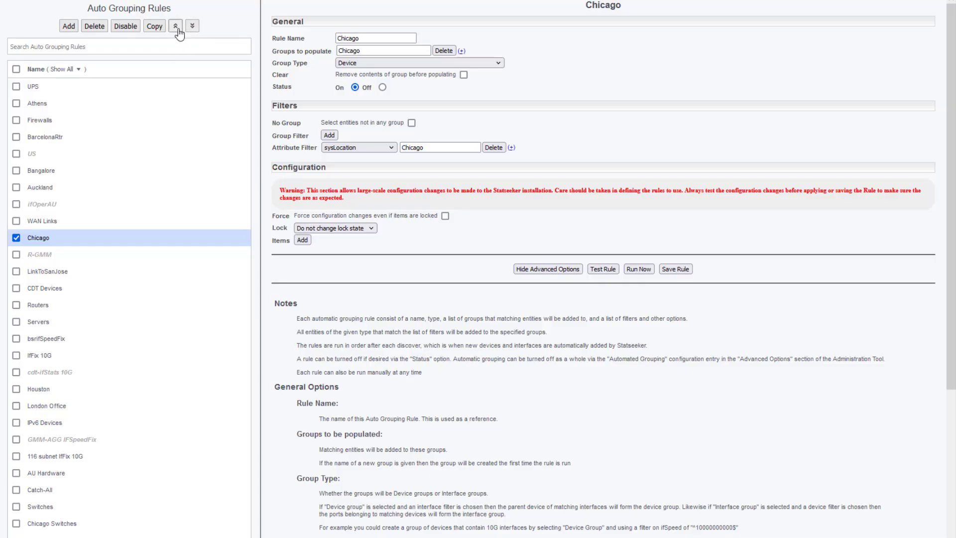
{"action": "left_click", "coordinate": [177, 29]}
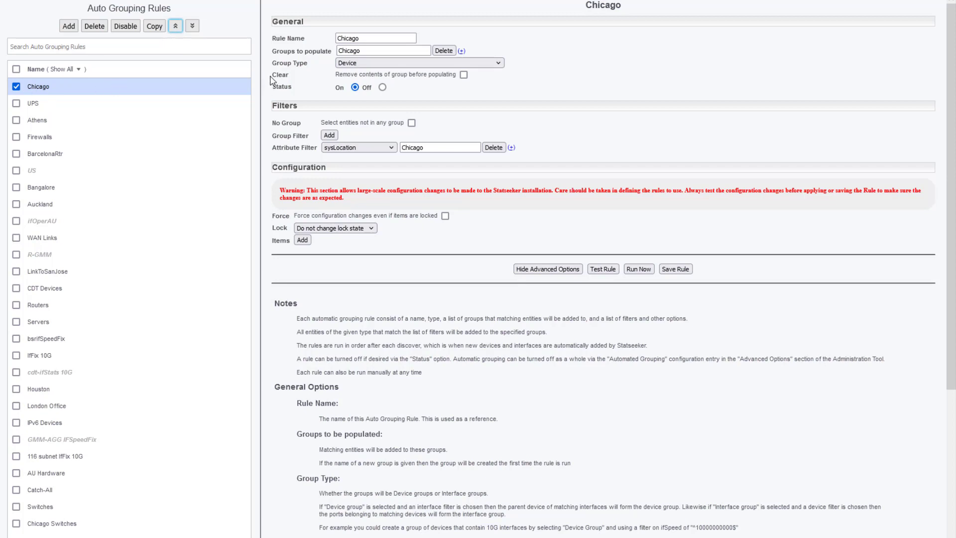
Set the Chicago rule to remove the group's contents before populating, and save it after testing its matches
{"action": "left_click", "coordinate": [464, 75]}
{"action": "left_click", "coordinate": [611, 269]}
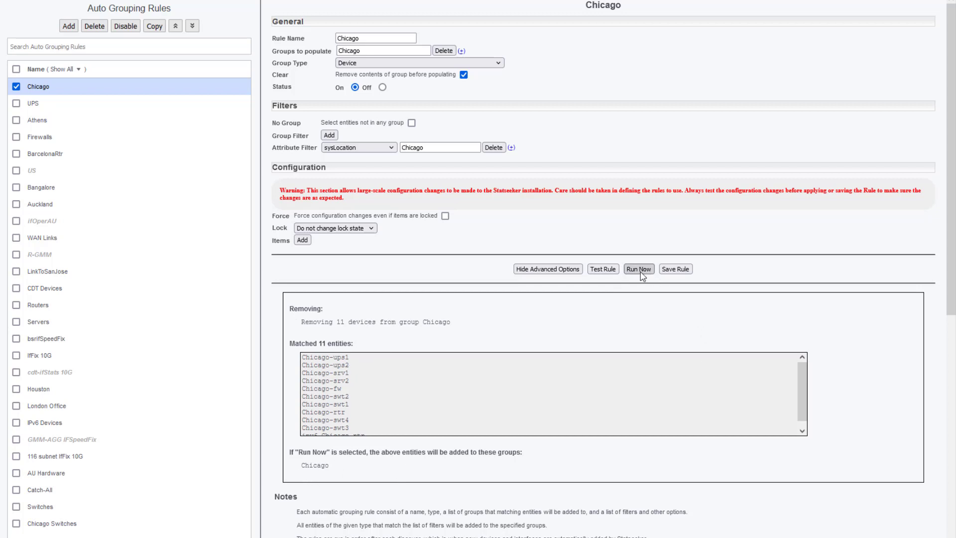
{"action": "left_click", "coordinate": [680, 272]}
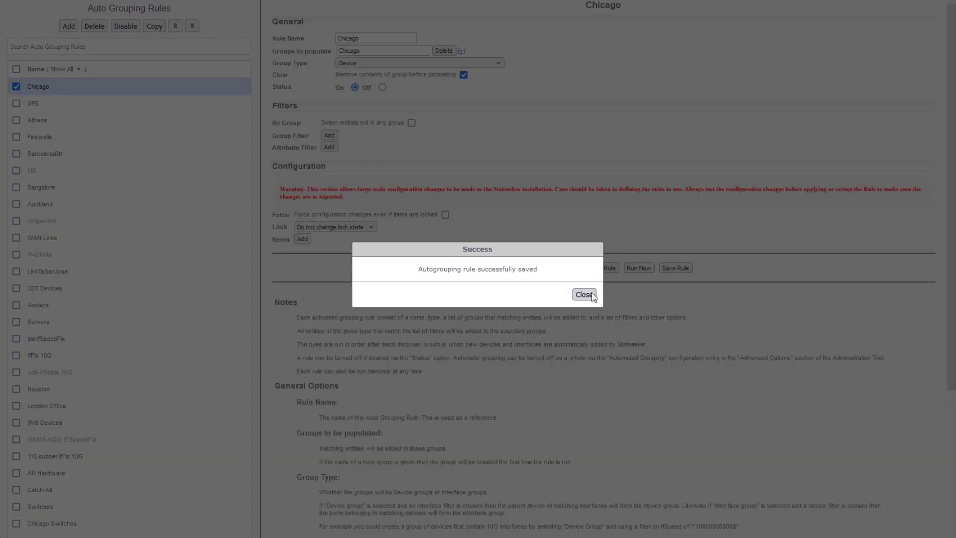
{"action": "left_click", "coordinate": [584, 294]}
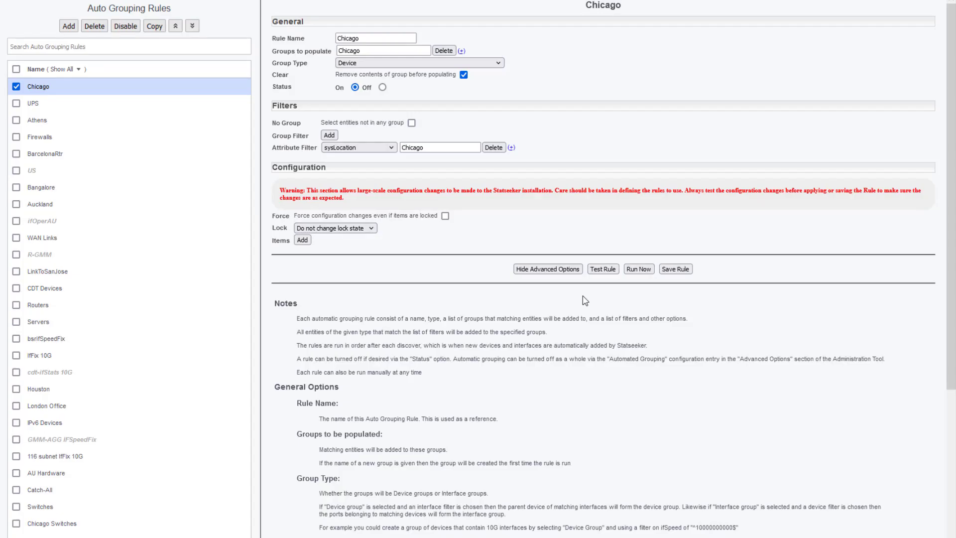
Create an auto grouping rule named Juniper 3600 that populates a group of the same name
{"action": "left_click", "coordinate": [69, 27]}
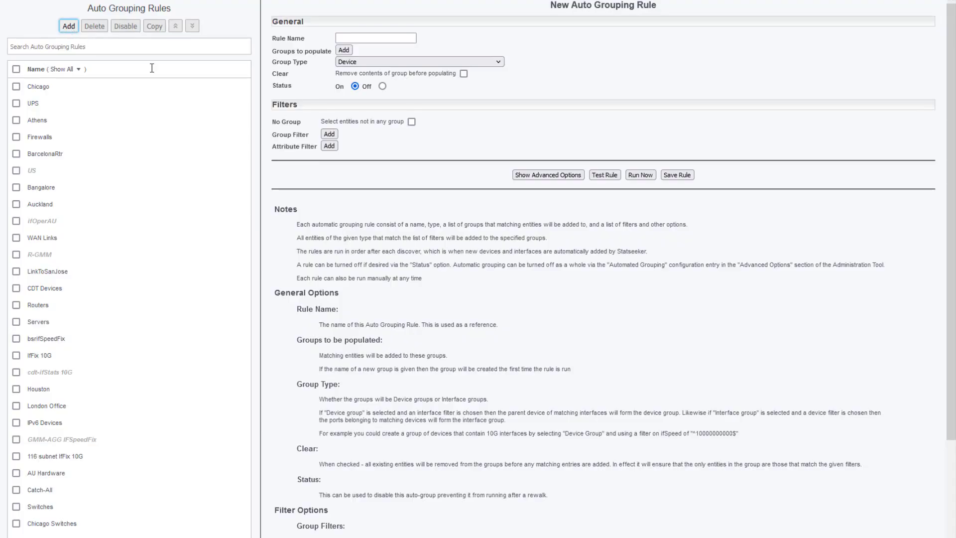
{"action": "left_click", "coordinate": [376, 38]}
{"action": "type", "text": "Juniper 3600"}
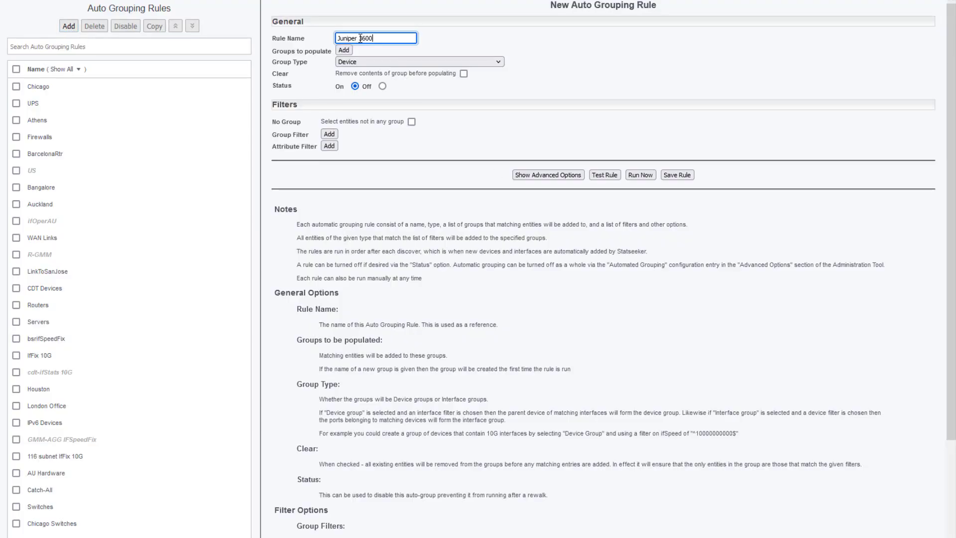
{"action": "left_click_drag", "start_coordinate": [375, 39], "coordinate": [323, 43]}
{"action": "key", "text": "ctrl+c"}
{"action": "left_click", "coordinate": [343, 52]}
{"action": "left_click", "coordinate": [368, 51]}
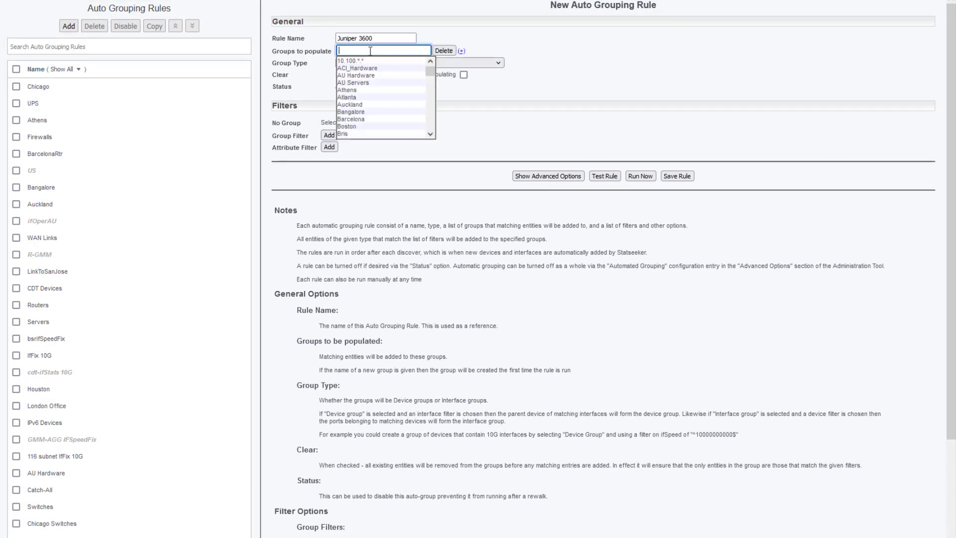
{"action": "key", "text": "ctrl+v"}
{"action": "left_click", "coordinate": [494, 103]}
Add an attribute filter matching sysDescr to srx3600 and test the Juniper 3600 rule
{"action": "left_click", "coordinate": [329, 147]}
{"action": "left_click", "coordinate": [344, 147]}
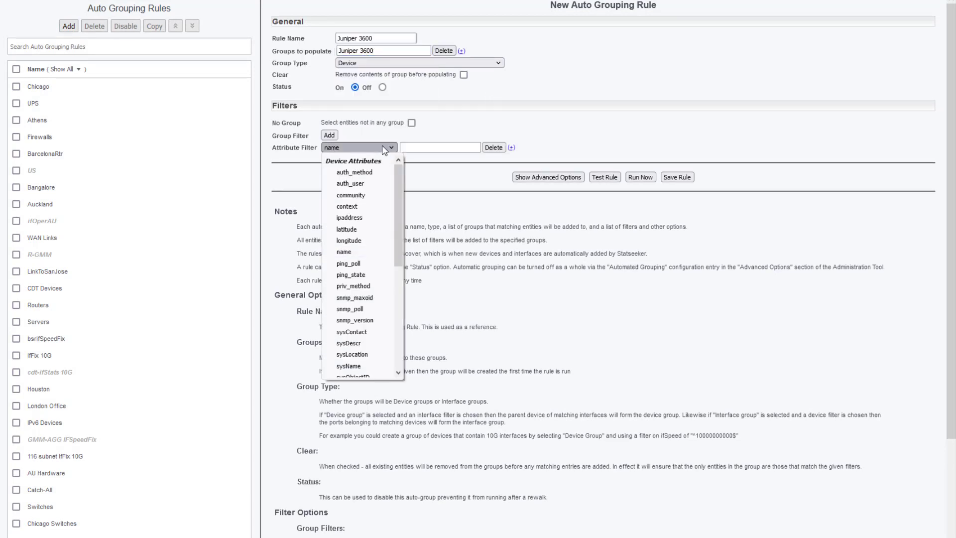
{"action": "left_click", "coordinate": [349, 343]}
{"action": "left_click", "coordinate": [418, 147]}
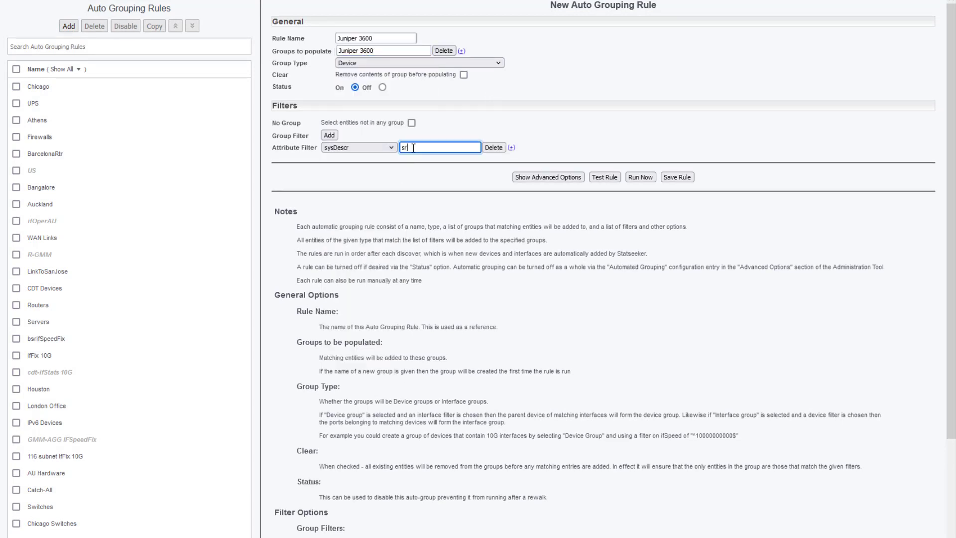
{"action": "type", "text": "srx3600"}
{"action": "left_click", "coordinate": [606, 177]}
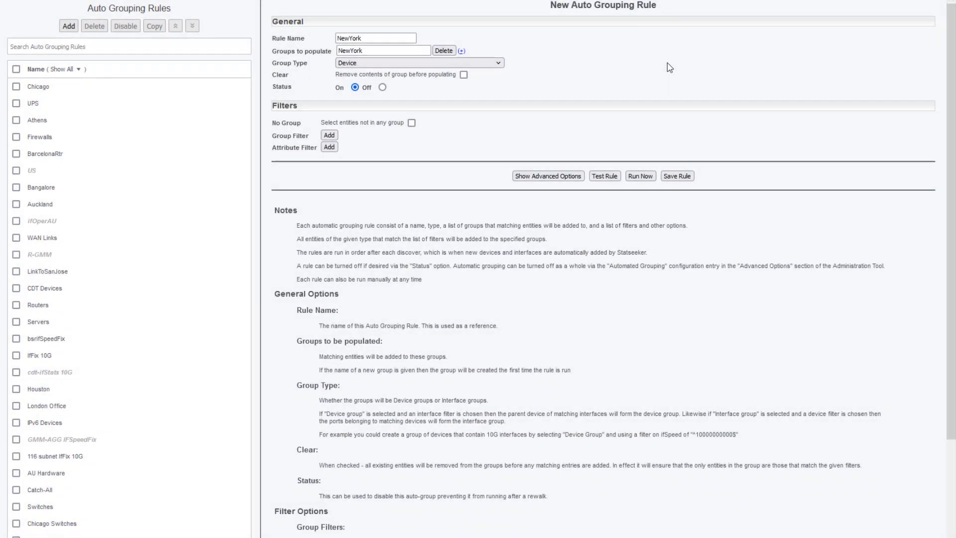
Add an attribute filter matching ipaddress to 10.100.44.* and test the NewYork rule
{"action": "left_click", "coordinate": [329, 147]}
{"action": "left_click", "coordinate": [347, 148]}
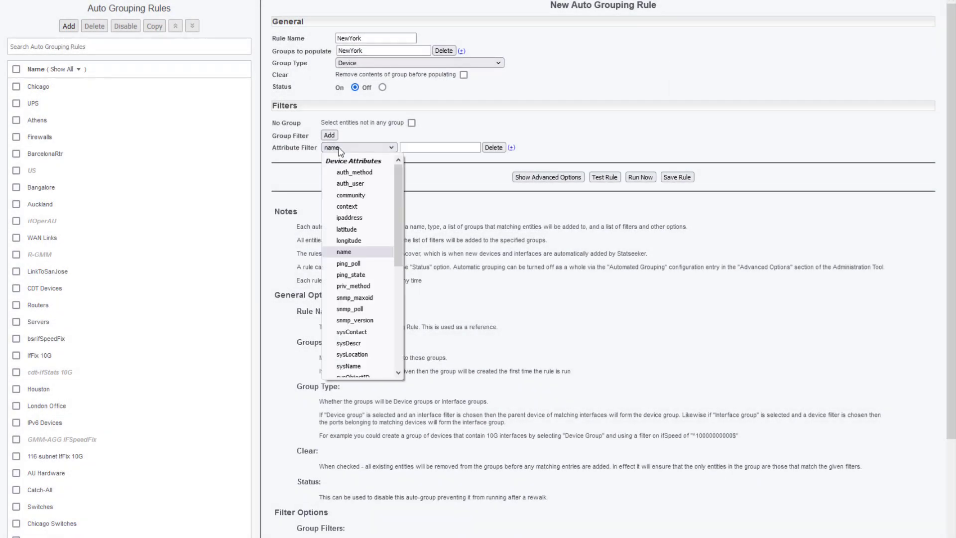
{"action": "left_click", "coordinate": [347, 218]}
{"action": "left_click", "coordinate": [450, 147]}
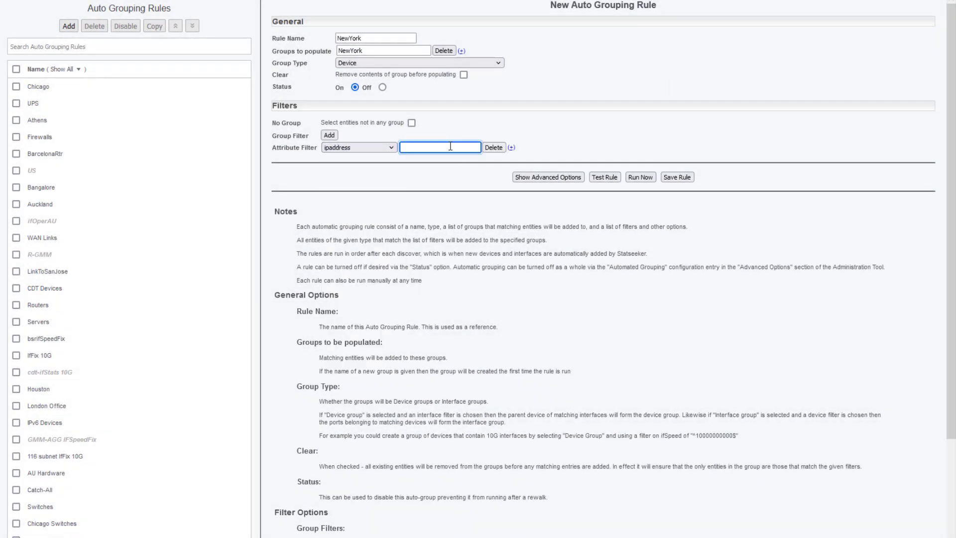
{"action": "type", "text": "10.100.44.*"}
{"action": "left_click", "coordinate": [607, 179]}
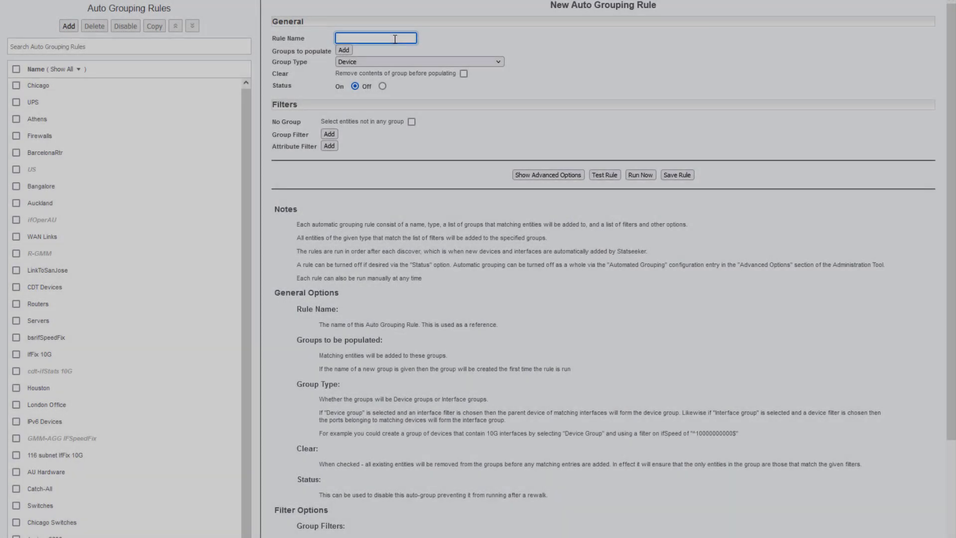
Name the new rule 1G Link Upgrade and have it populate the LinkUpgrade group with the Interface group type
{"action": "type", "text": "1"}
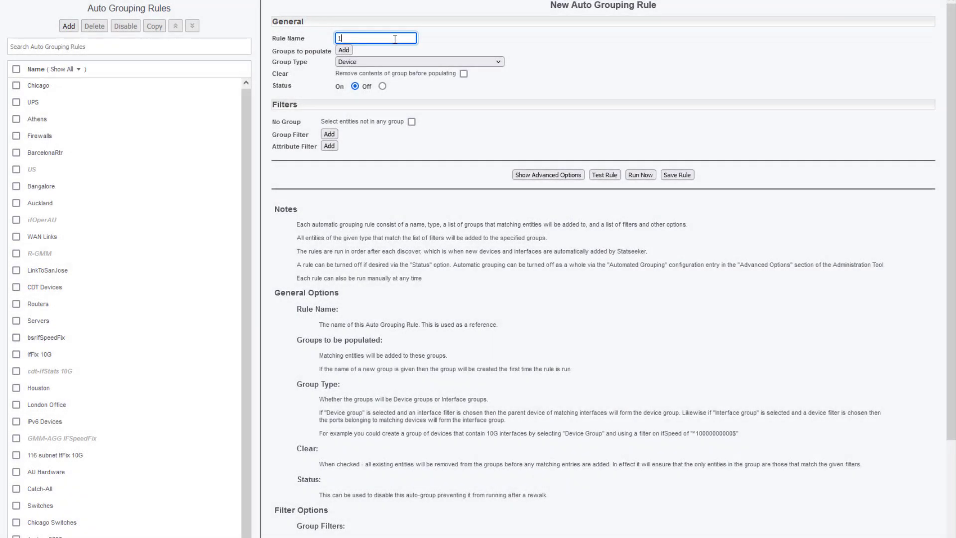
{"action": "type", "text": "G Link Upgrade"}
{"action": "left_click", "coordinate": [344, 50]}
{"action": "type", "text": "LinkUpg"}
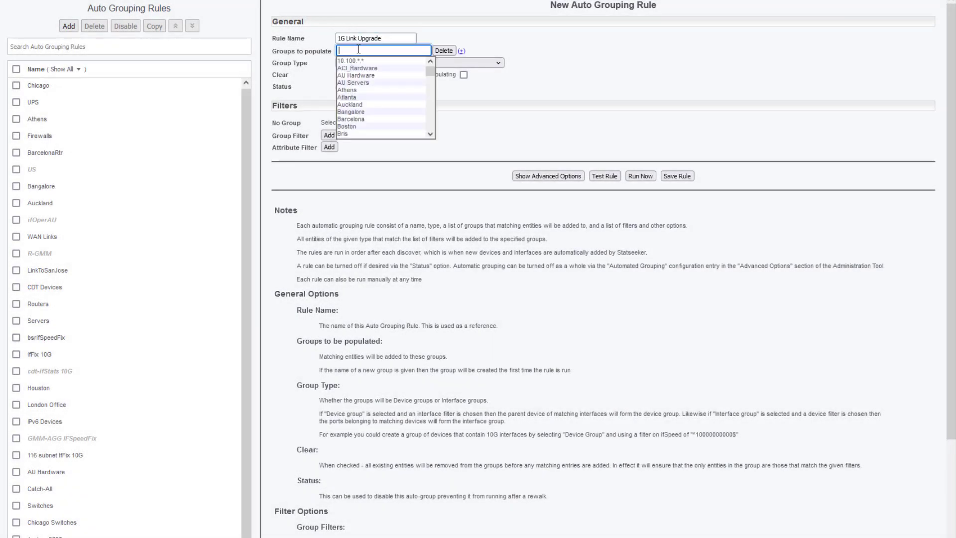
{"action": "type", "text": "rade"}
{"action": "left_click", "coordinate": [506, 73]}
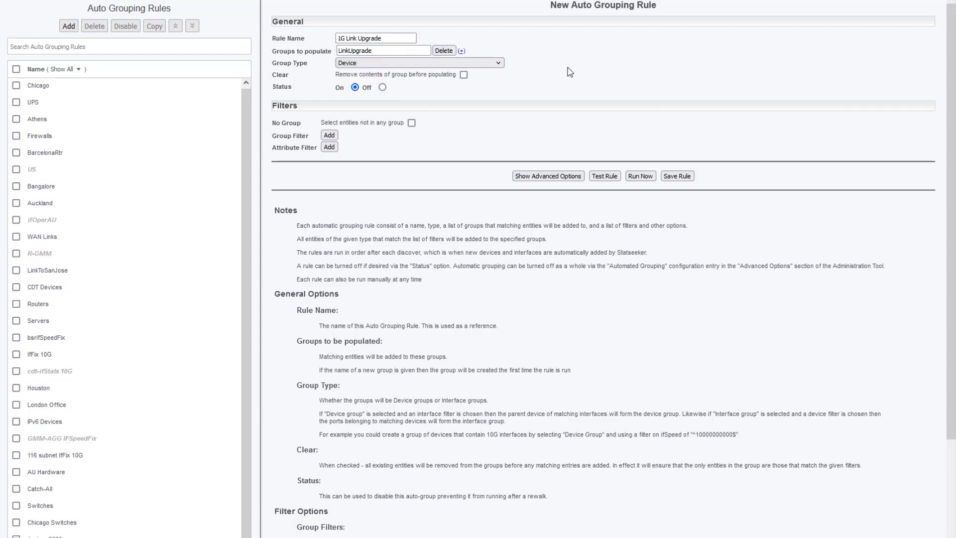
{"action": "left_click", "coordinate": [493, 63]}
{"action": "left_click", "coordinate": [351, 99]}
Add an attribute filter to the 1G Link Upgrade rule matching ifTitle to Link to SanJose
{"action": "left_click", "coordinate": [329, 147]}
{"action": "left_click", "coordinate": [339, 148]}
{"action": "scroll", "coordinate": [358, 269], "scroll_direction": "down", "scroll_amount": 5}
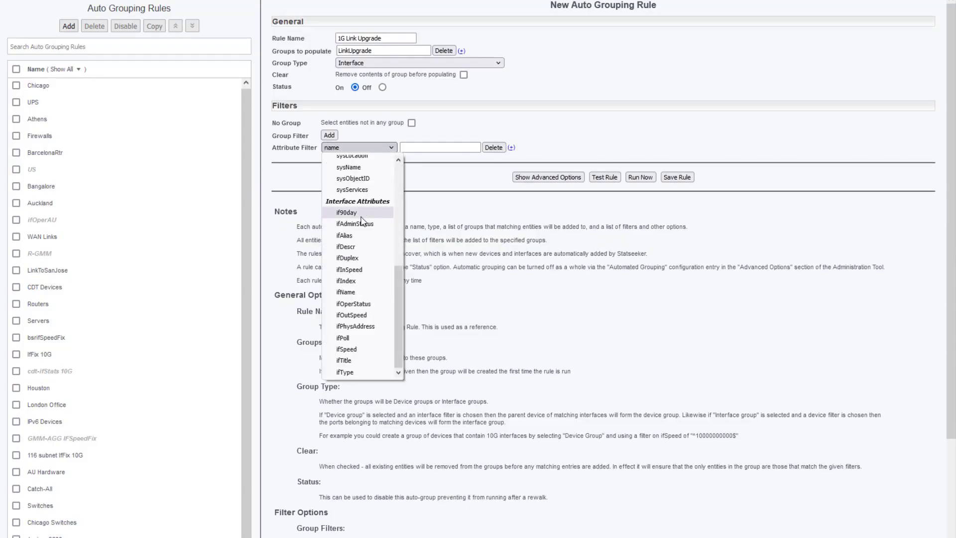
{"action": "left_click", "coordinate": [345, 361]}
{"action": "left_click", "coordinate": [446, 148]}
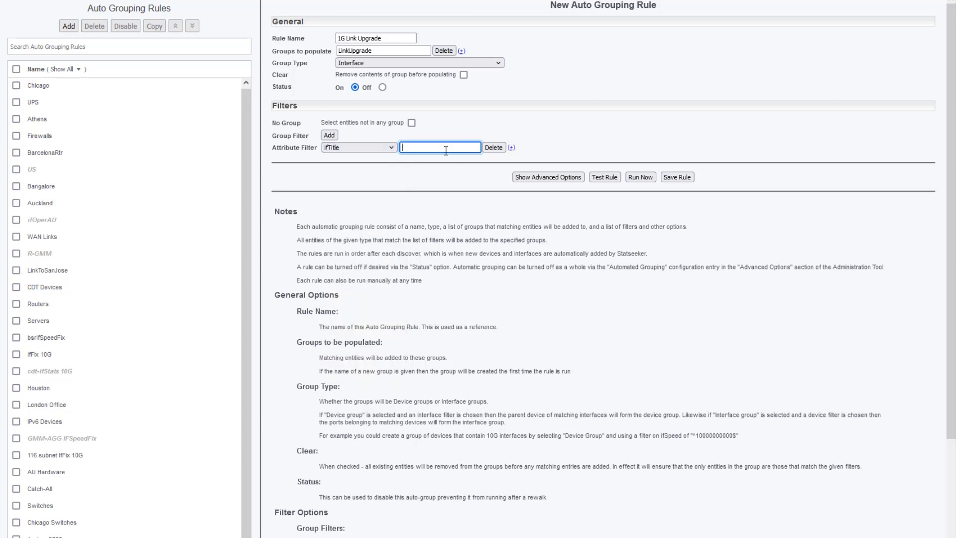
{"action": "type", "text": "Link to SanJose"}
{"action": "left_click", "coordinate": [511, 148]}
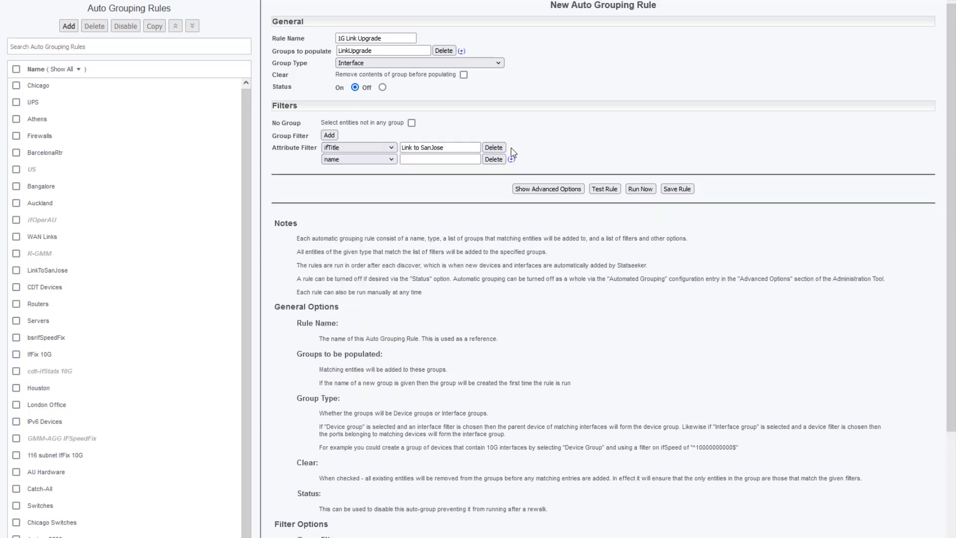
{"action": "left_click", "coordinate": [392, 159]}
{"action": "scroll", "coordinate": [398, 224], "scroll_direction": "down", "scroll_amount": 5}
{"action": "left_click", "coordinate": [348, 362]}
{"action": "left_click", "coordinate": [428, 158]}
{"action": "type", "text": "1000000000"}
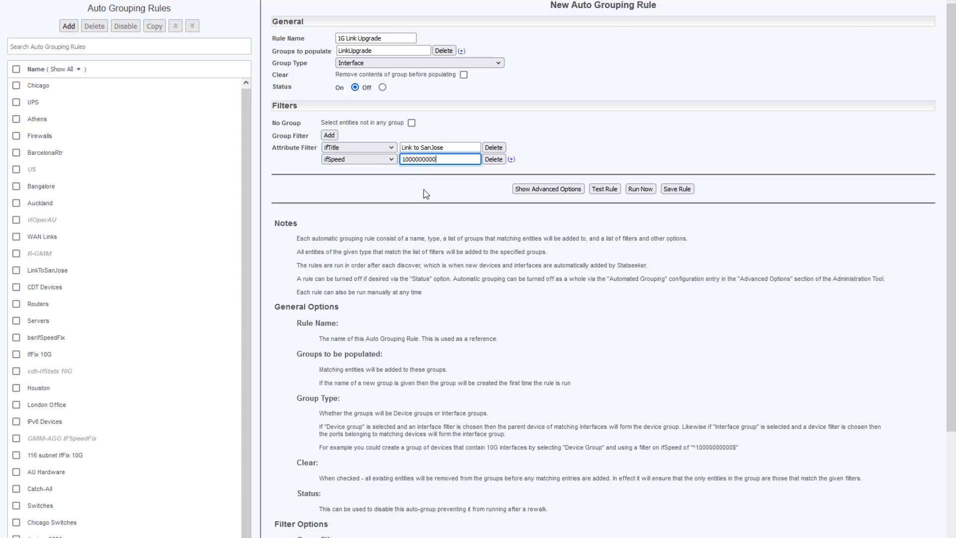
{"action": "left_click", "coordinate": [614, 190]}
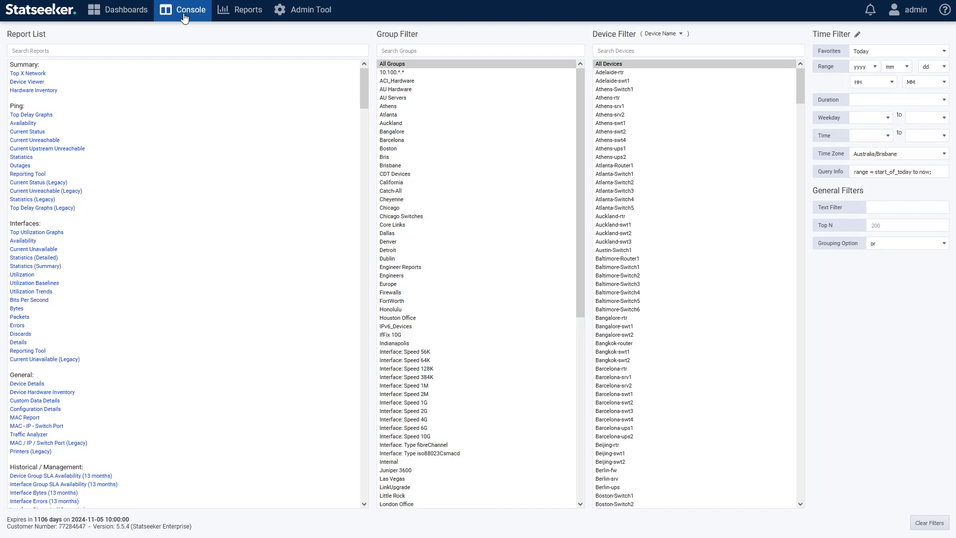
Run the Device Details report for the Chicago group to examine its devices, and close the report
{"action": "left_click", "coordinate": [394, 208]}
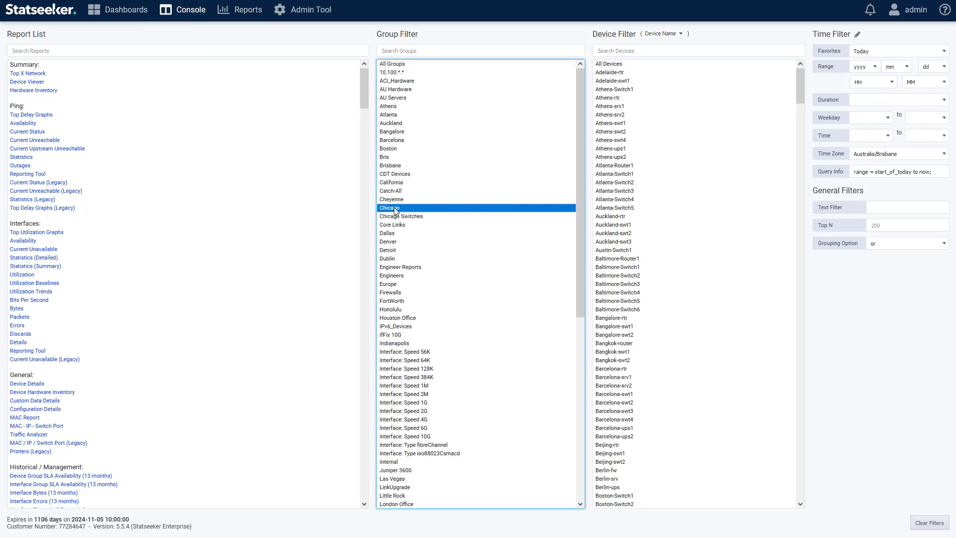
{"action": "left_click", "coordinate": [27, 384]}
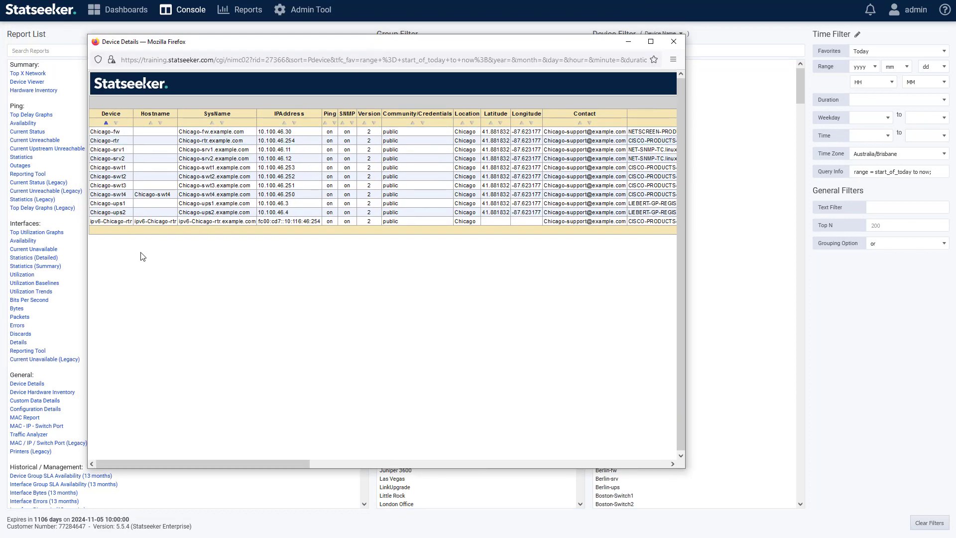
{"action": "left_click", "coordinate": [674, 42]}
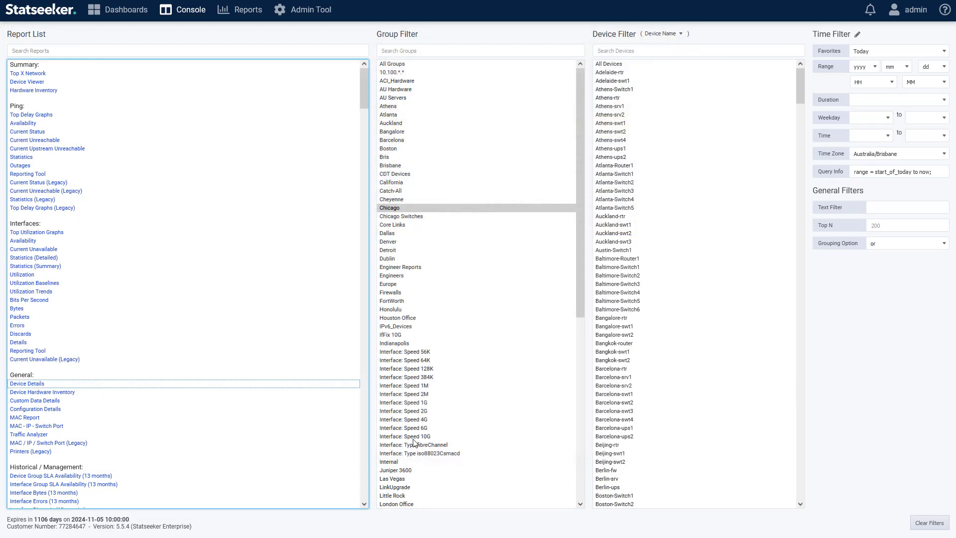
Run the interface Details report for the LinkUpgrade group to examine its member interfaces
{"action": "left_click", "coordinate": [394, 488]}
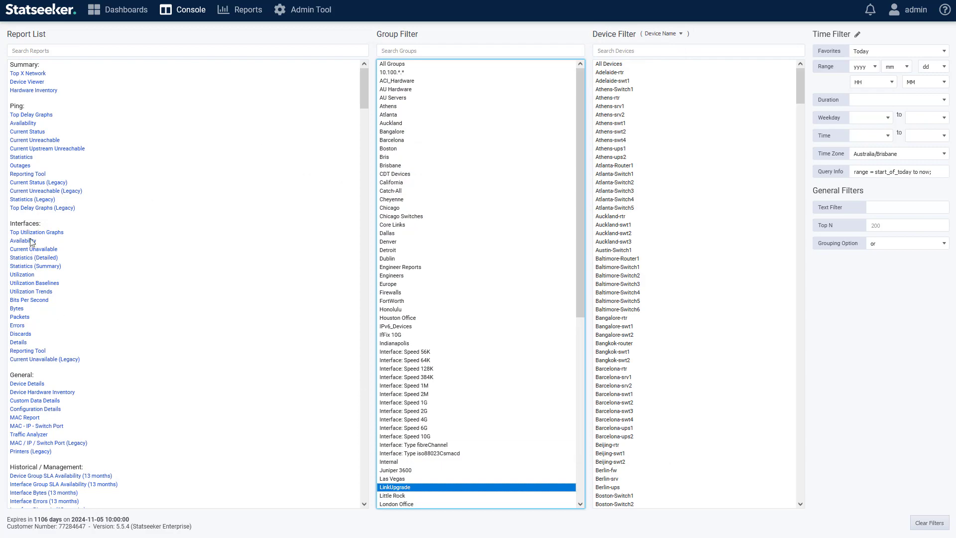
{"action": "left_click", "coordinate": [19, 342]}
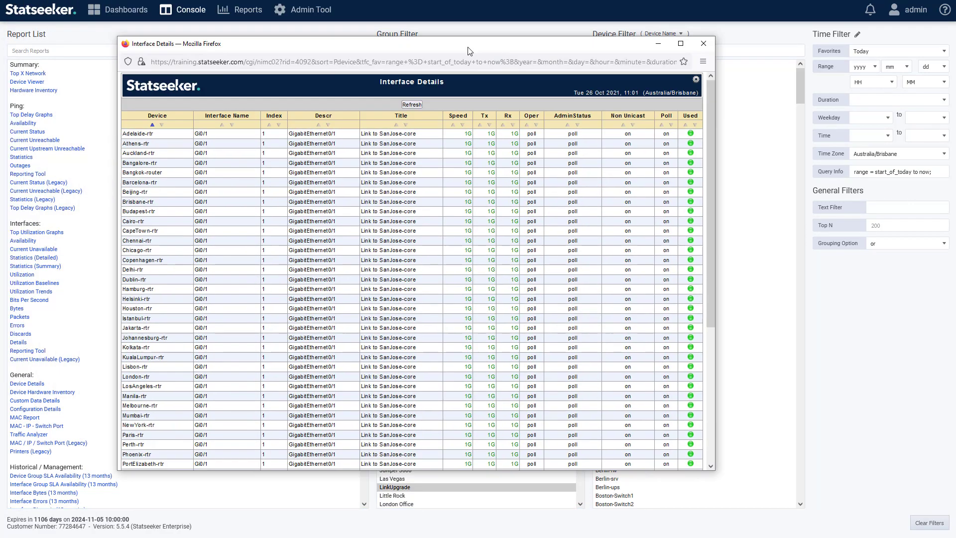
{"action": "left_click_drag", "start_coordinate": [468, 51], "coordinate": [475, 58]}
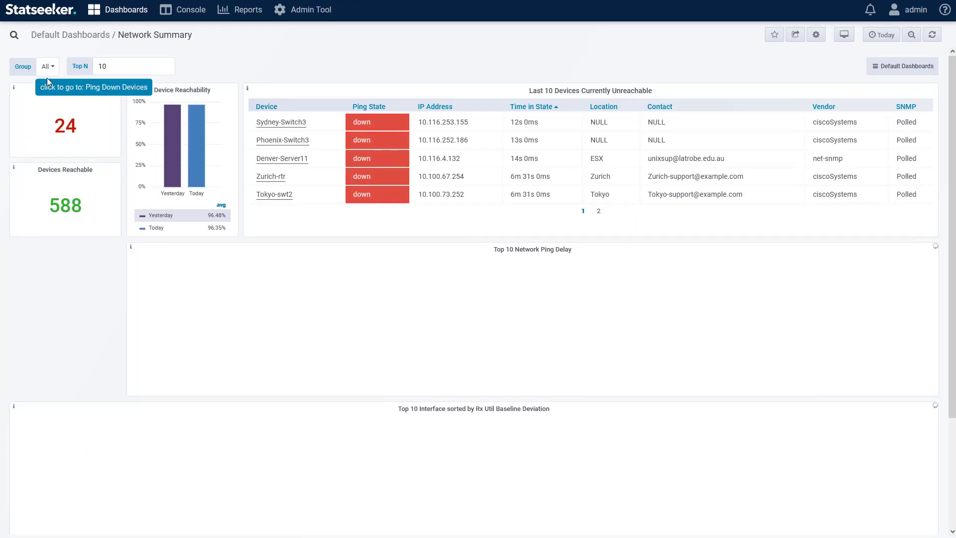
Filter the Network Summary dashboard to the NewYork group
{"action": "left_click", "coordinate": [50, 67]}
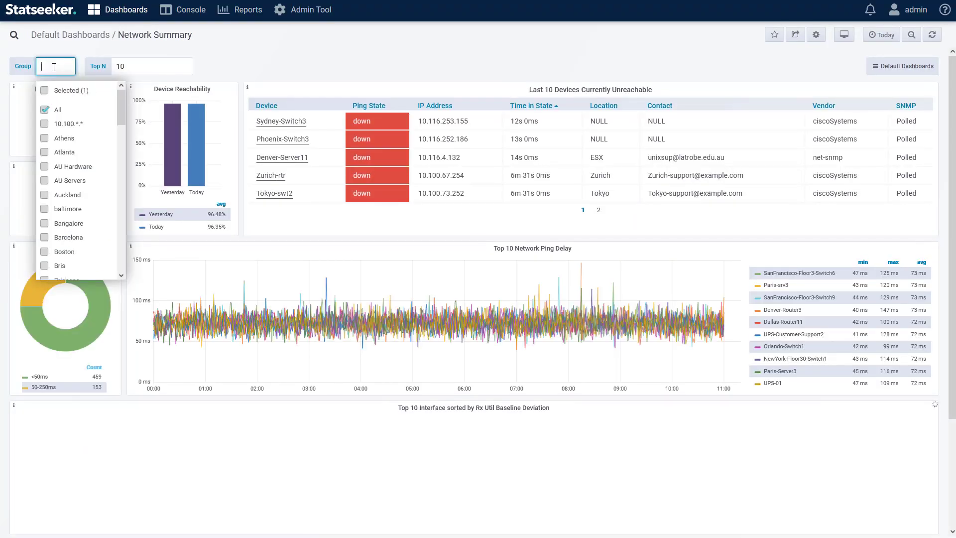
{"action": "type", "text": "New"}
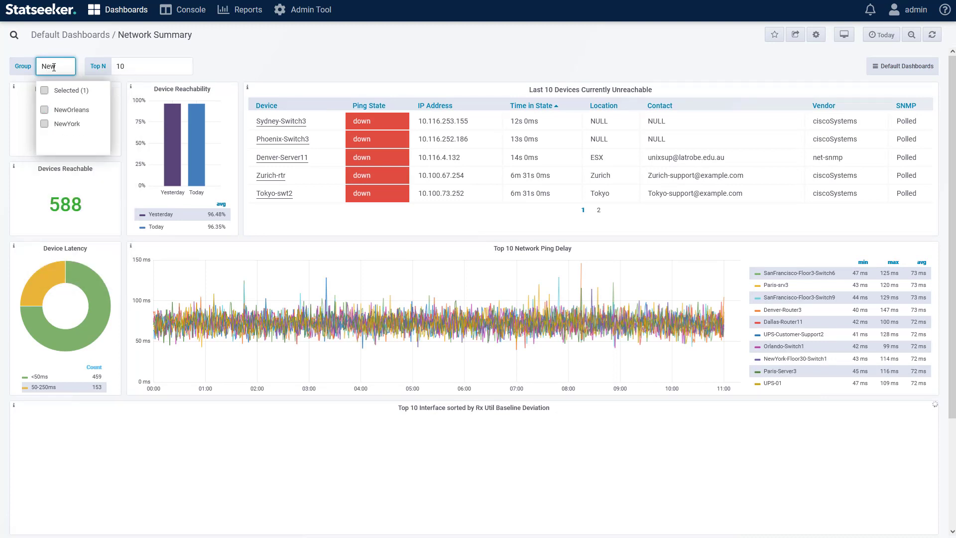
{"action": "left_click", "coordinate": [65, 123]}
{"action": "left_click", "coordinate": [280, 54]}
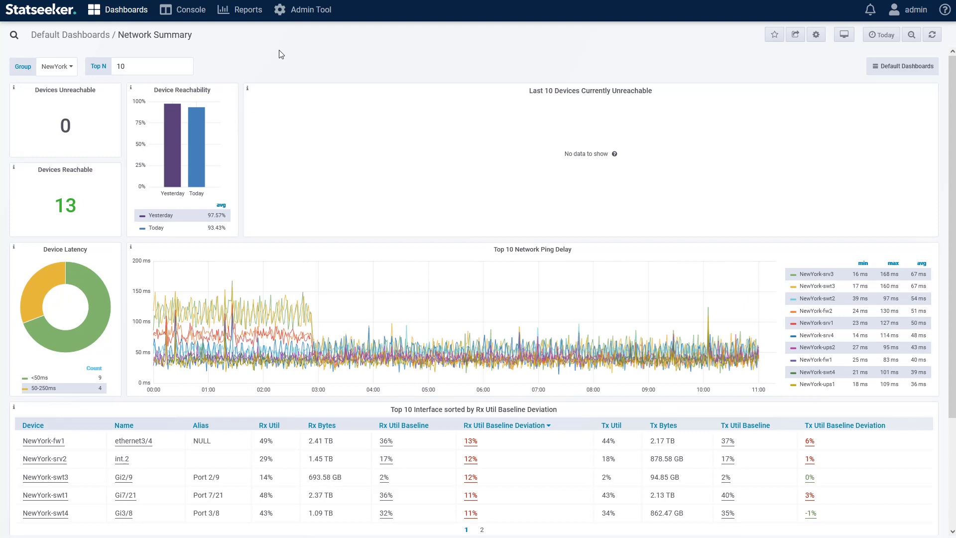